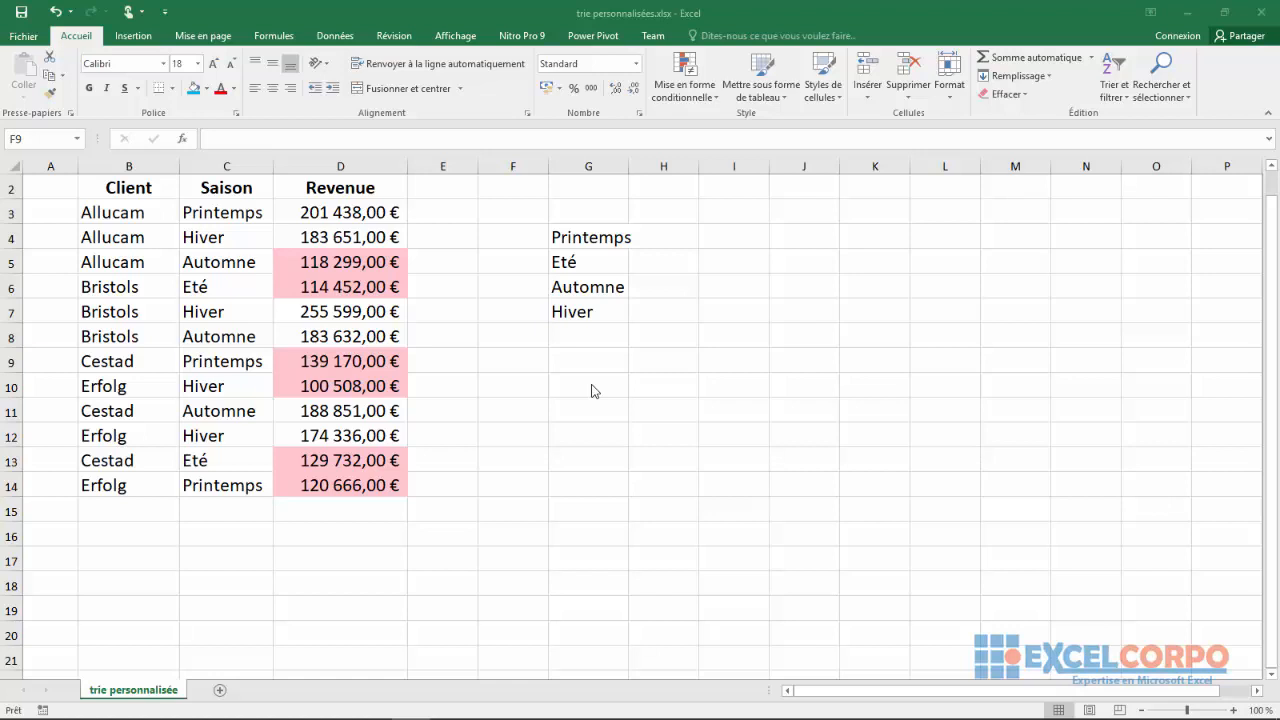
# Step: Open the custom lists editor from the advanced program options
pyautogui.click(530, 405)
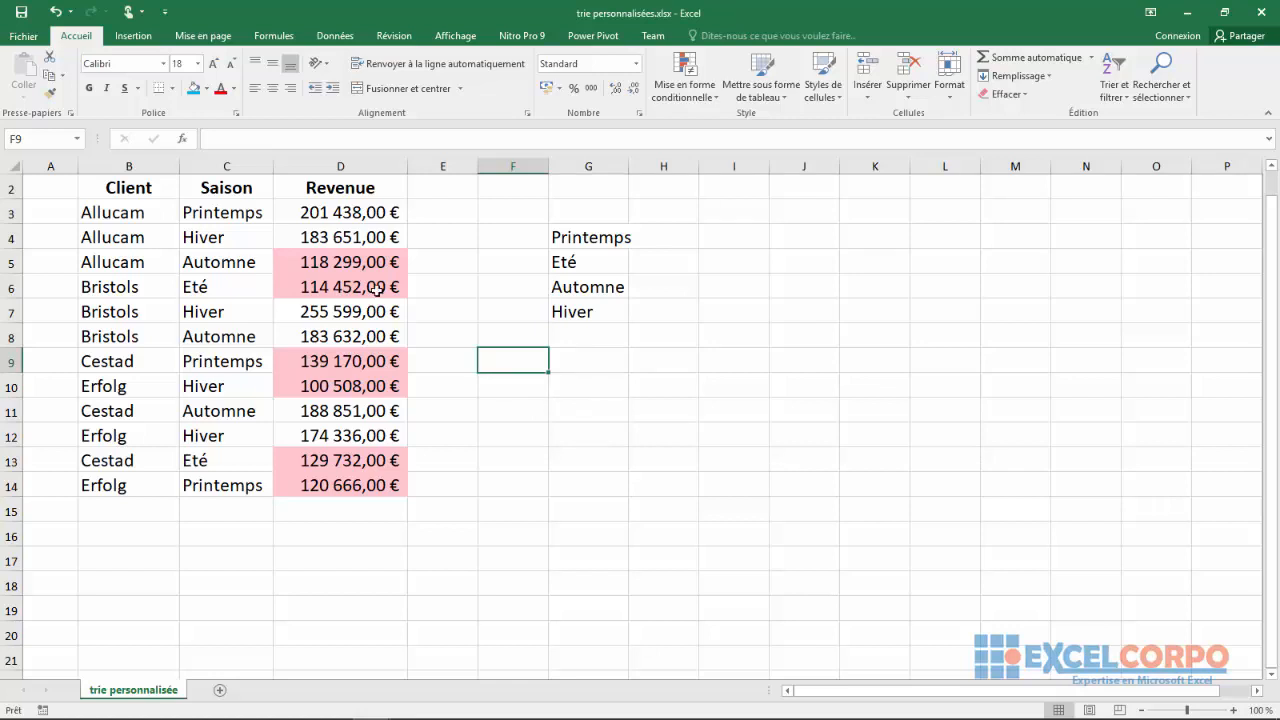
pyautogui.click(27, 44)
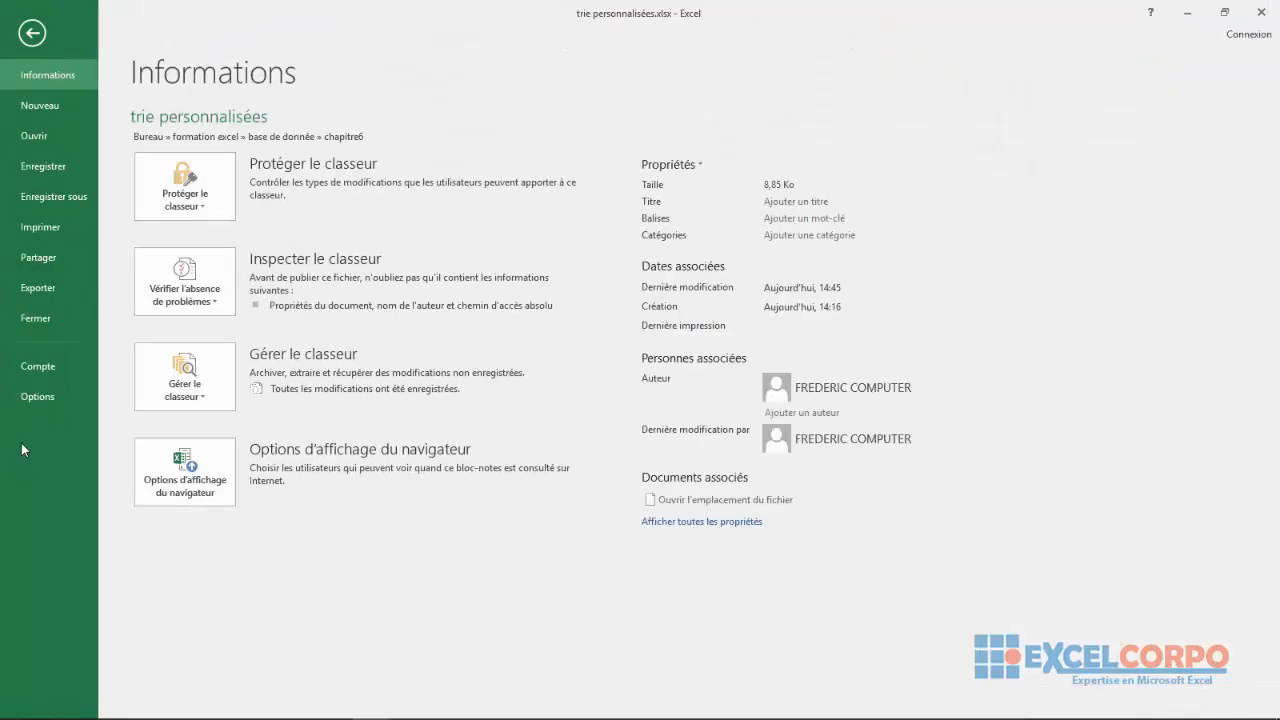
pyautogui.click(34, 396)
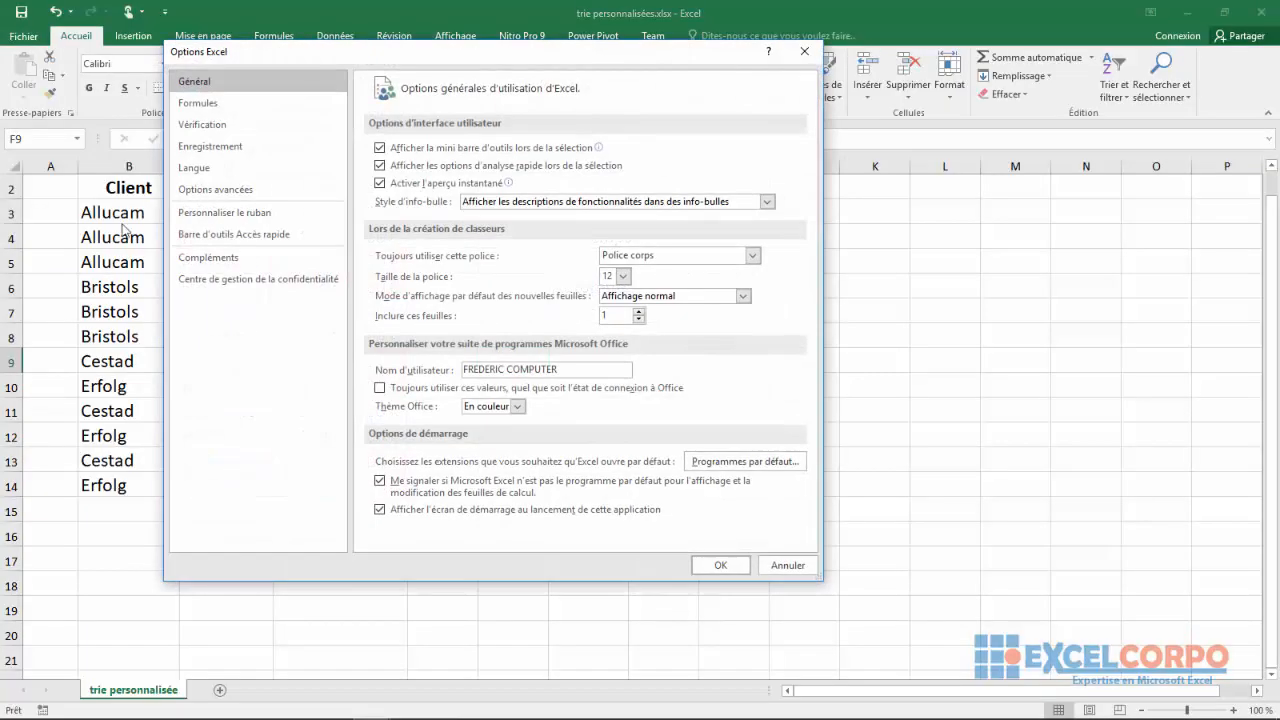
pyautogui.click(207, 192)
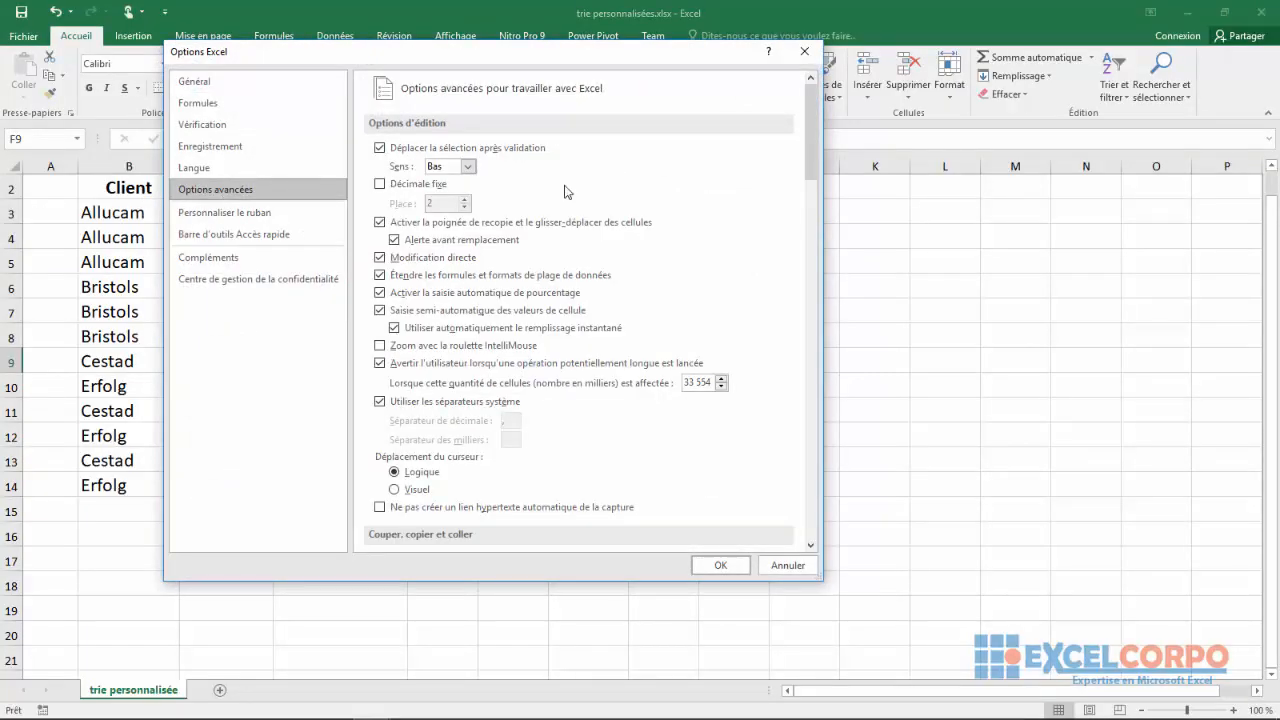
pyautogui.moveTo(816, 124); pyautogui.dragTo(812, 410)
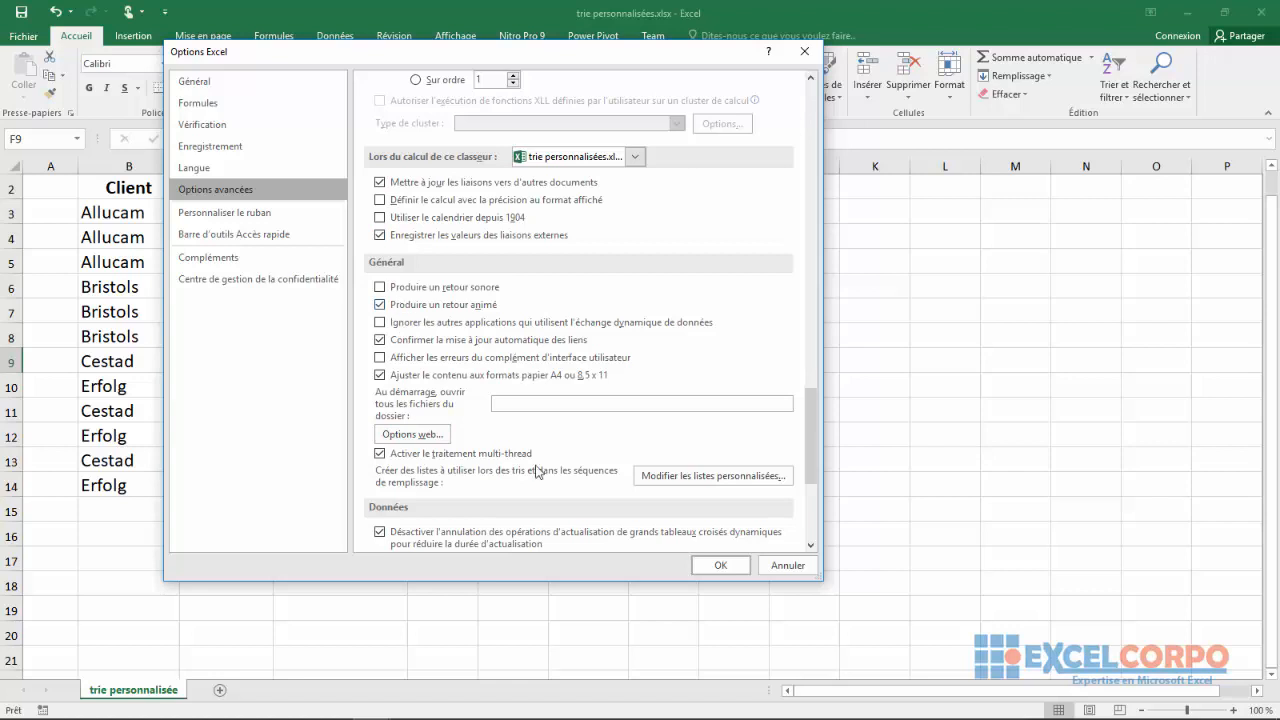
pyautogui.click(679, 480)
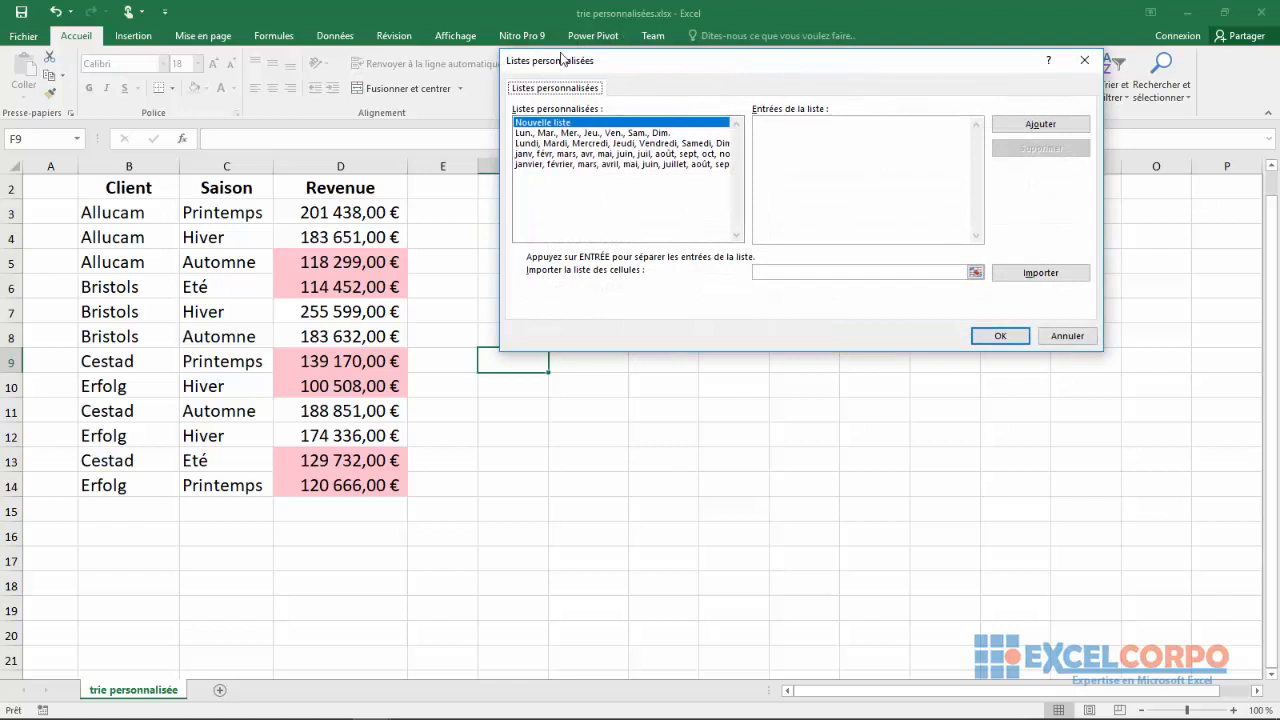
# Step: Add a custom list with the manually entered seasons printemps, Eté, Automne and Hiver
pyautogui.moveTo(679, 67); pyautogui.dragTo(533, 86)
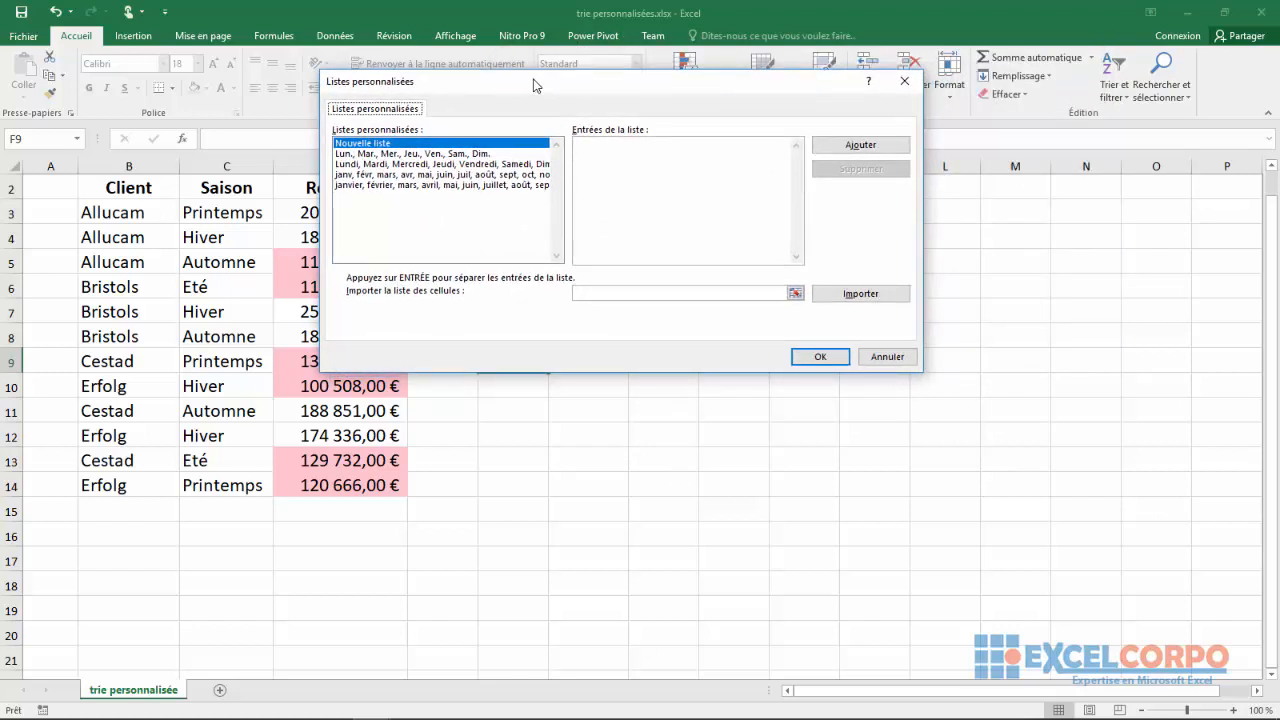
pyautogui.click(576, 190)
pyautogui.moveTo(601, 89); pyautogui.dragTo(585, 366)
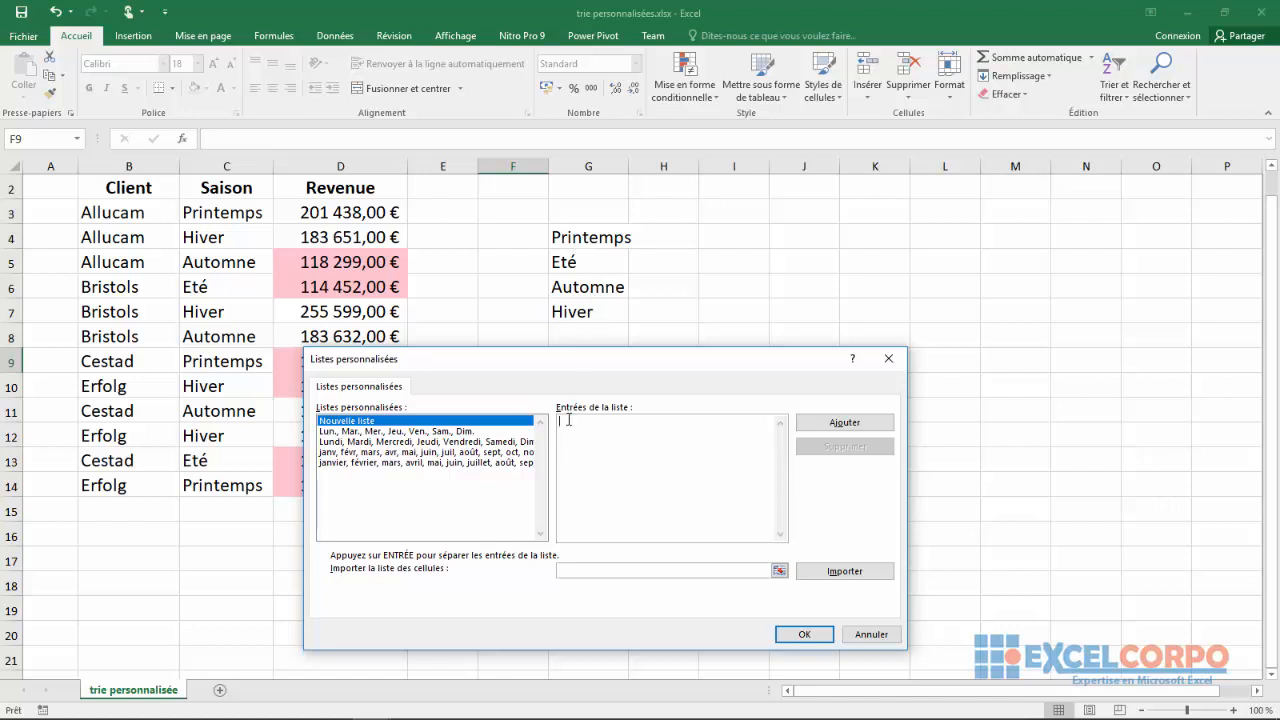
pyautogui.write('printemps')
pyautogui.press('Return')
pyautogui.write('emps ')
pyautogui.write('Eté')
pyautogui.press('Return')
pyautogui.write('Auto')
pyautogui.write('mne ')
pyautogui.write('Hiver')
pyautogui.moveTo(725, 352); pyautogui.dragTo(754, 189)
pyautogui.click(865, 260)
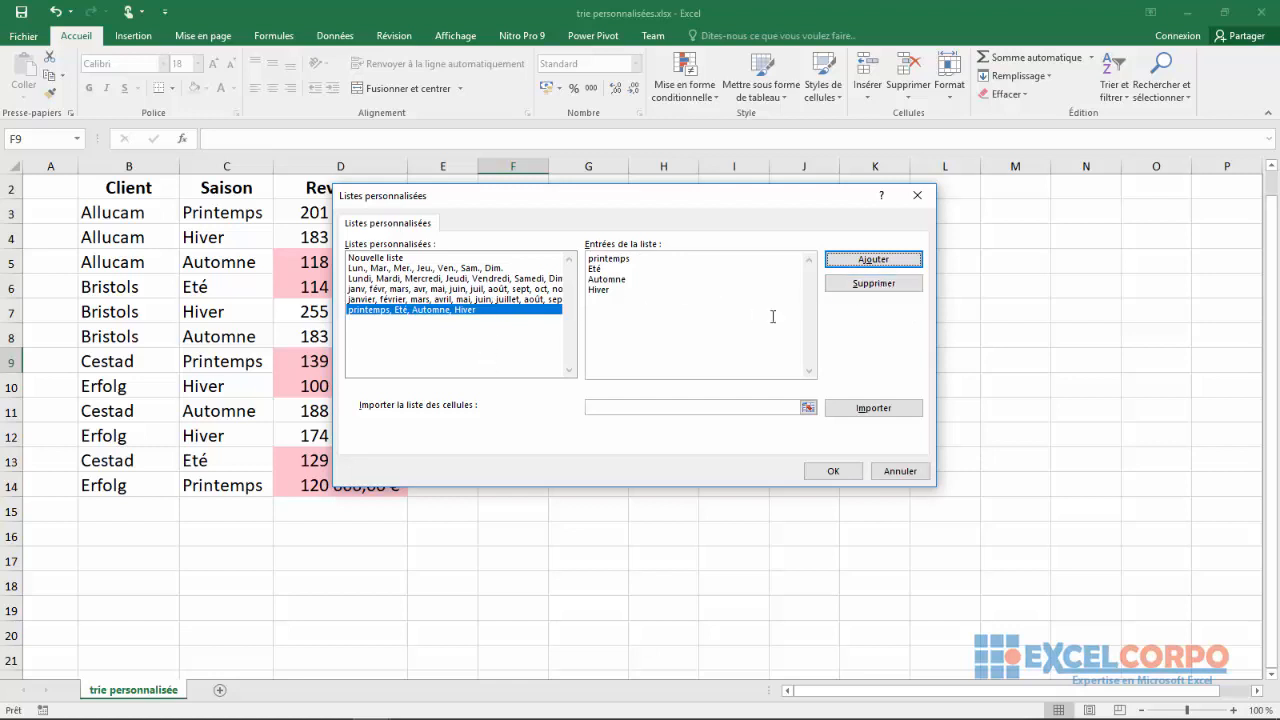
# Step: Delete the manually entered custom list of seasons and confirm its permanent removal
pyautogui.click(865, 289)
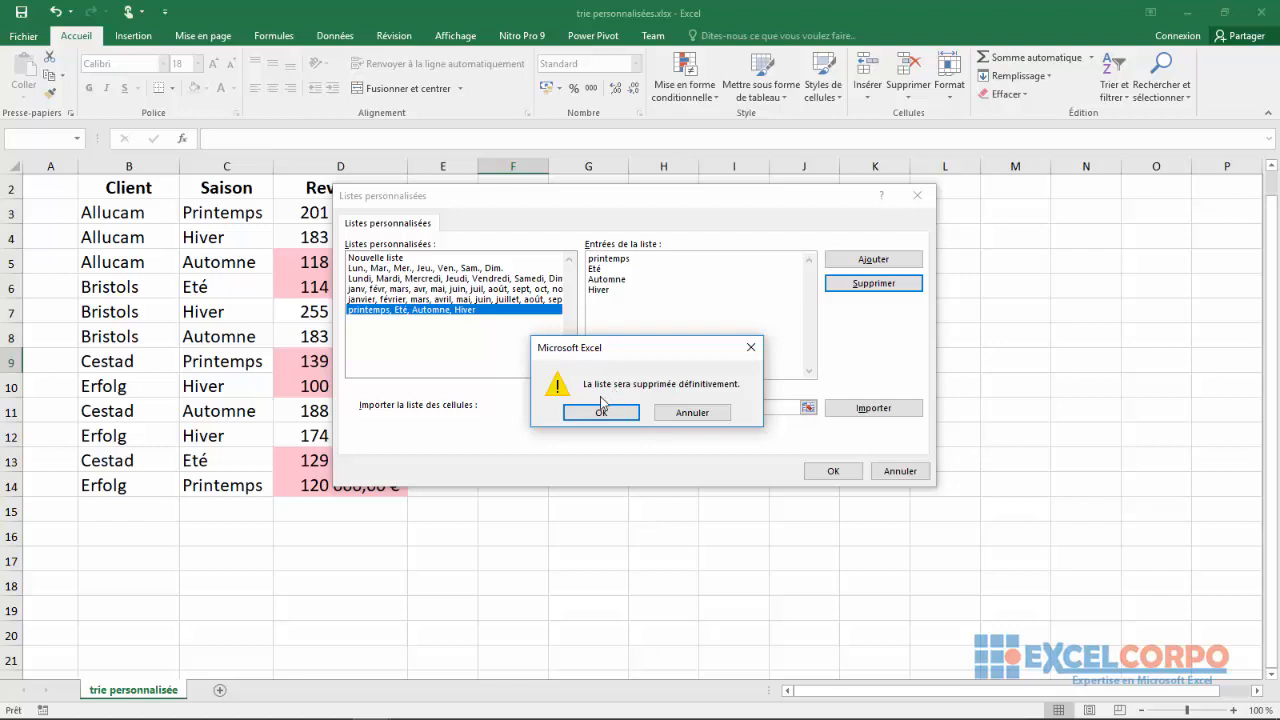
pyautogui.click(612, 413)
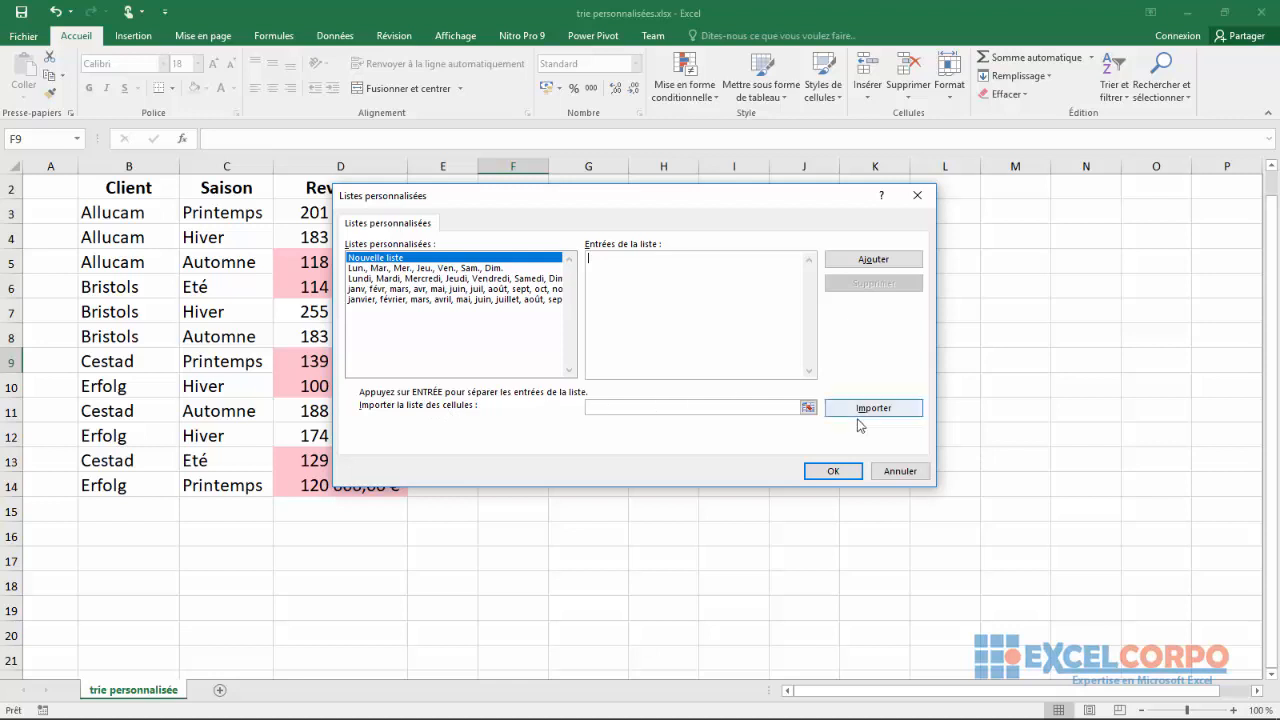
# Step: Import the seasons in cells G4:G7 as a custom list and accept the program options
pyautogui.click(808, 407)
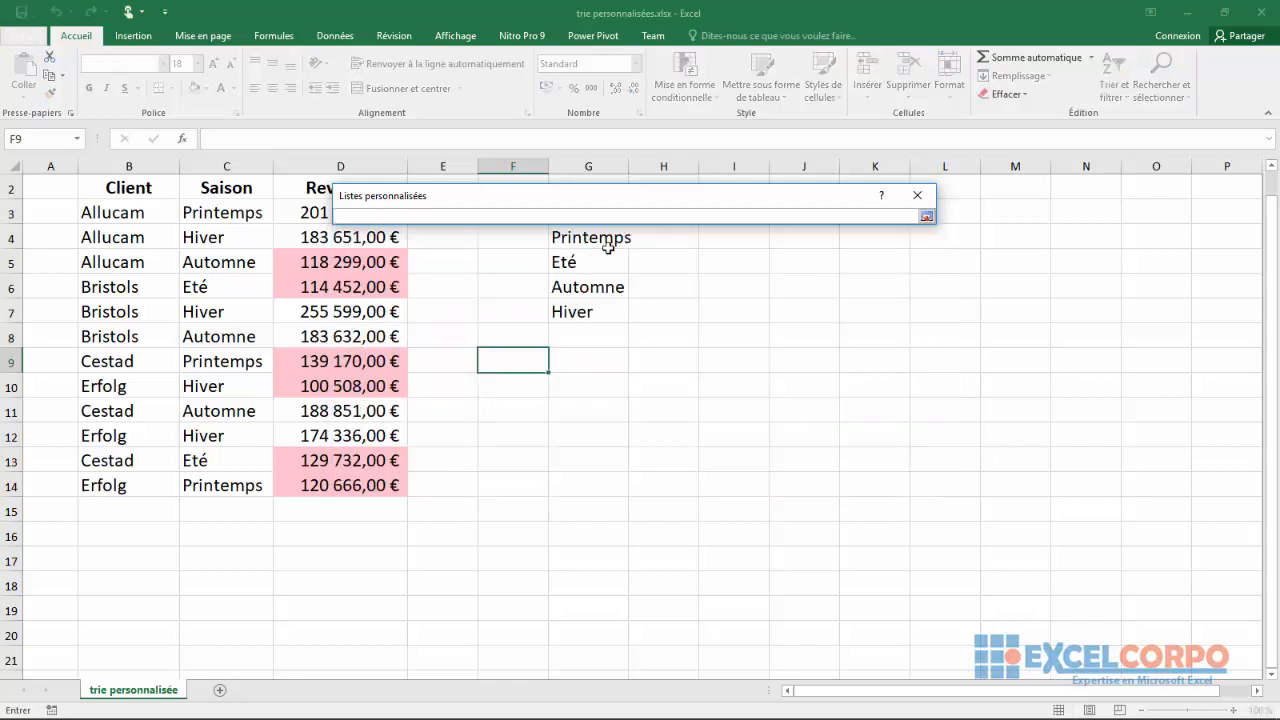
pyautogui.moveTo(694, 197); pyautogui.dragTo(955, 160)
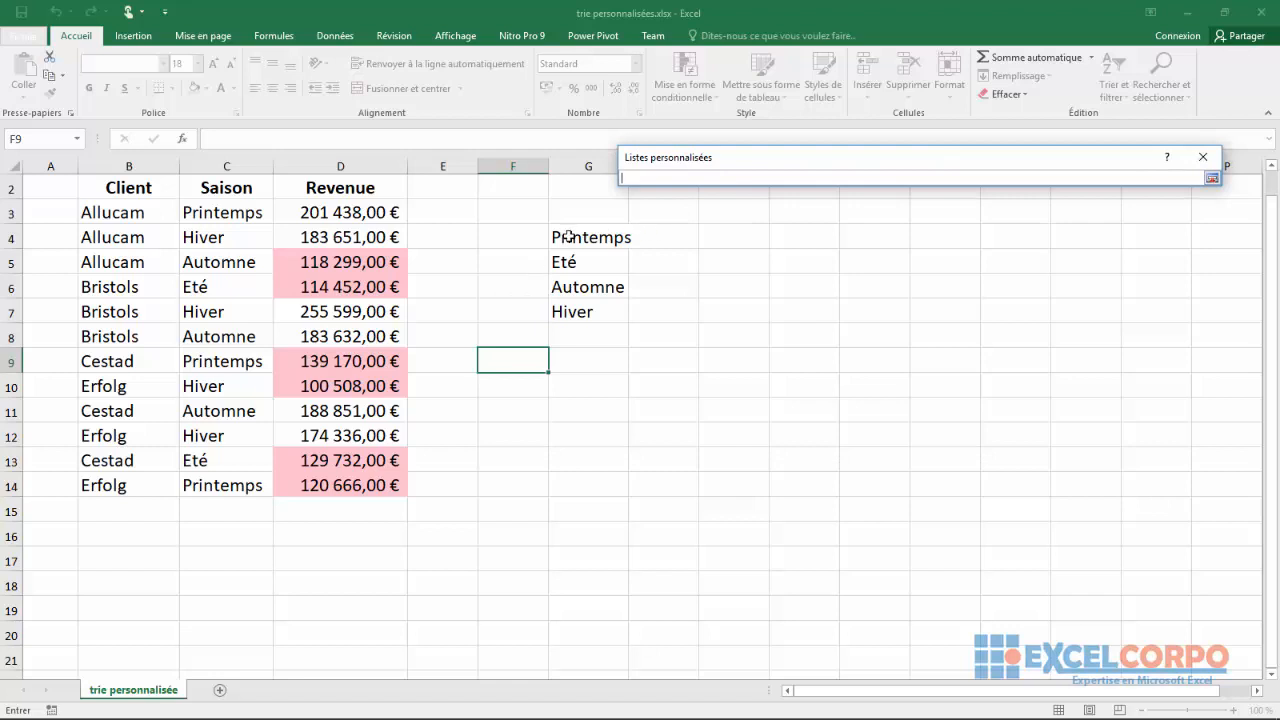
pyautogui.moveTo(568, 236); pyautogui.dragTo(603, 315)
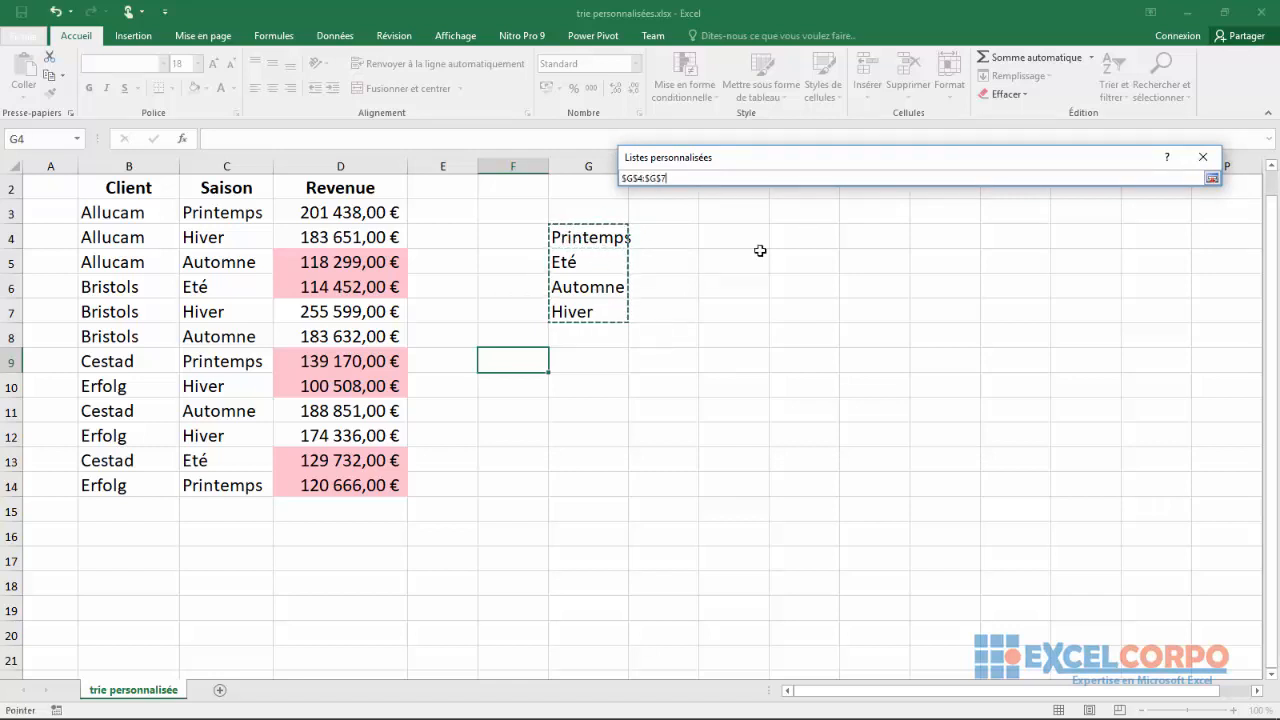
pyautogui.click(1212, 178)
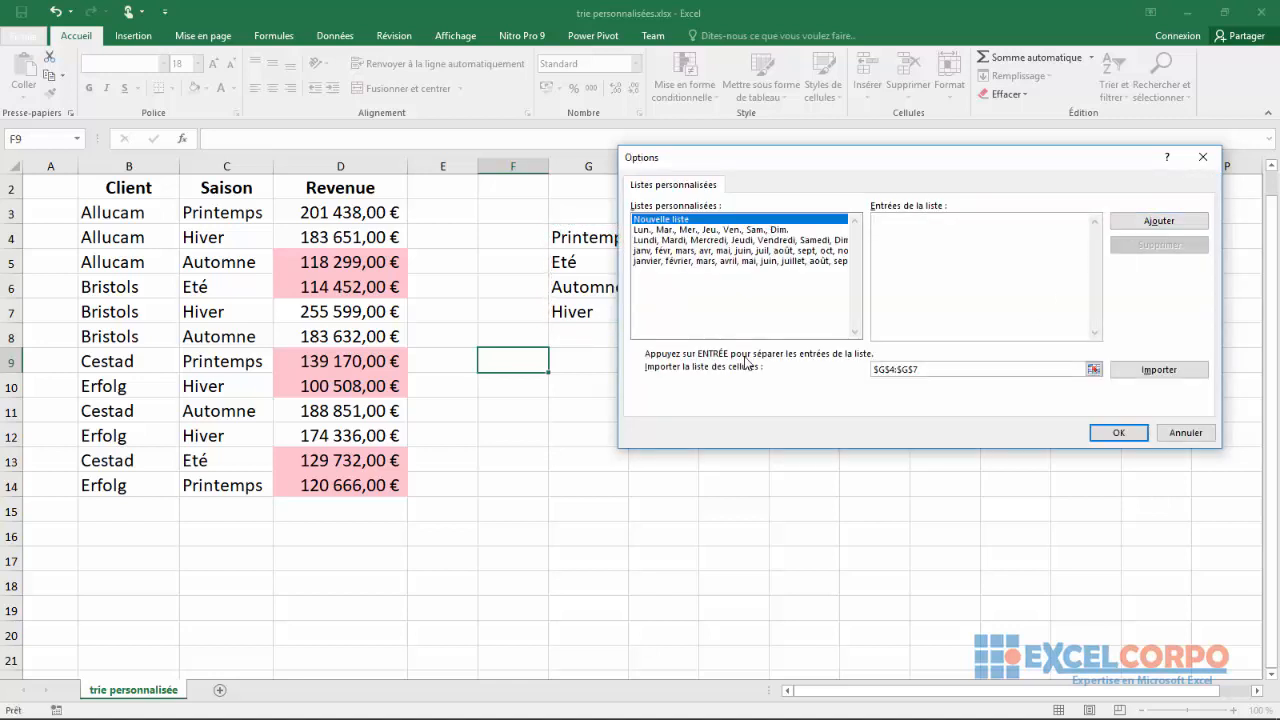
pyautogui.click(940, 369)
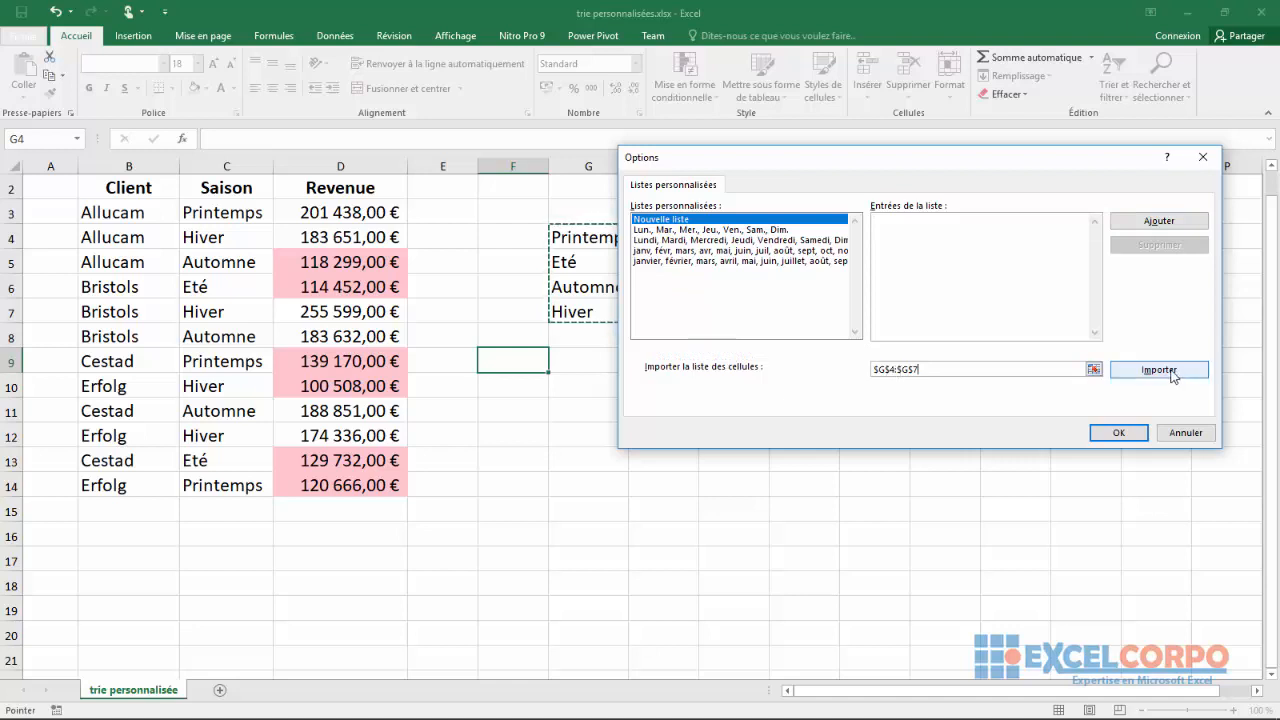
pyautogui.click(1160, 370)
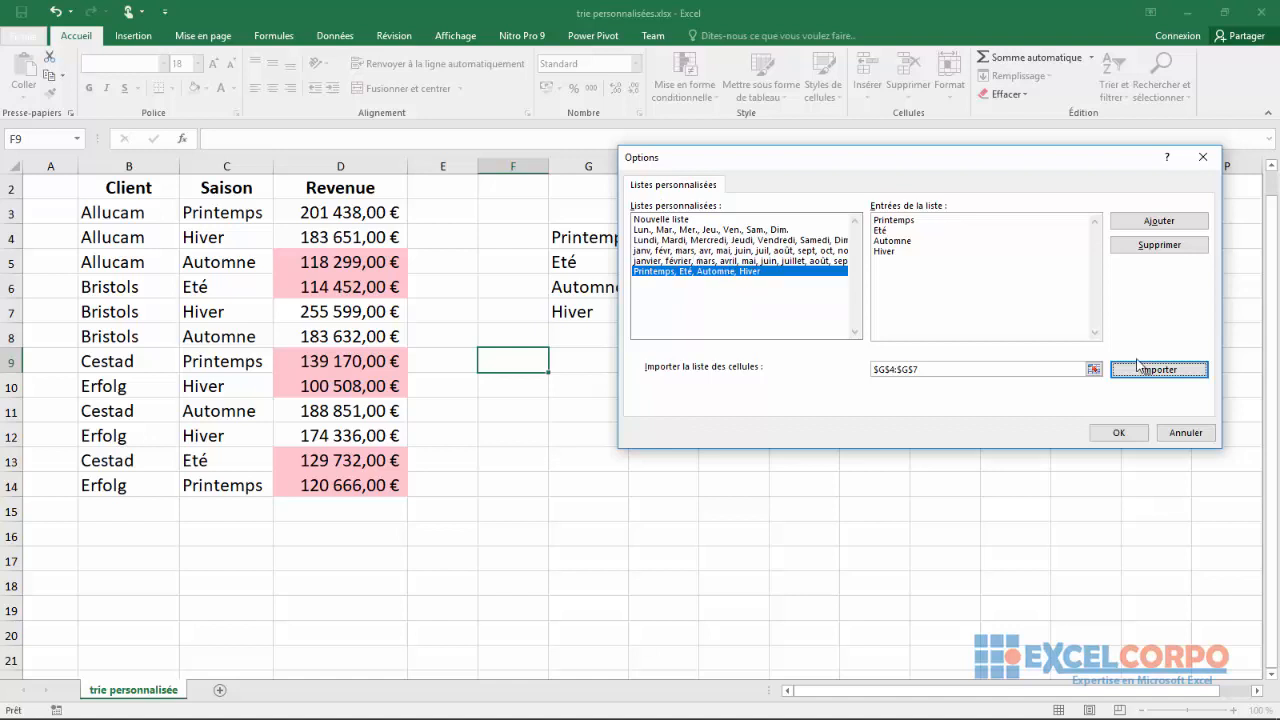
pyautogui.click(1119, 433)
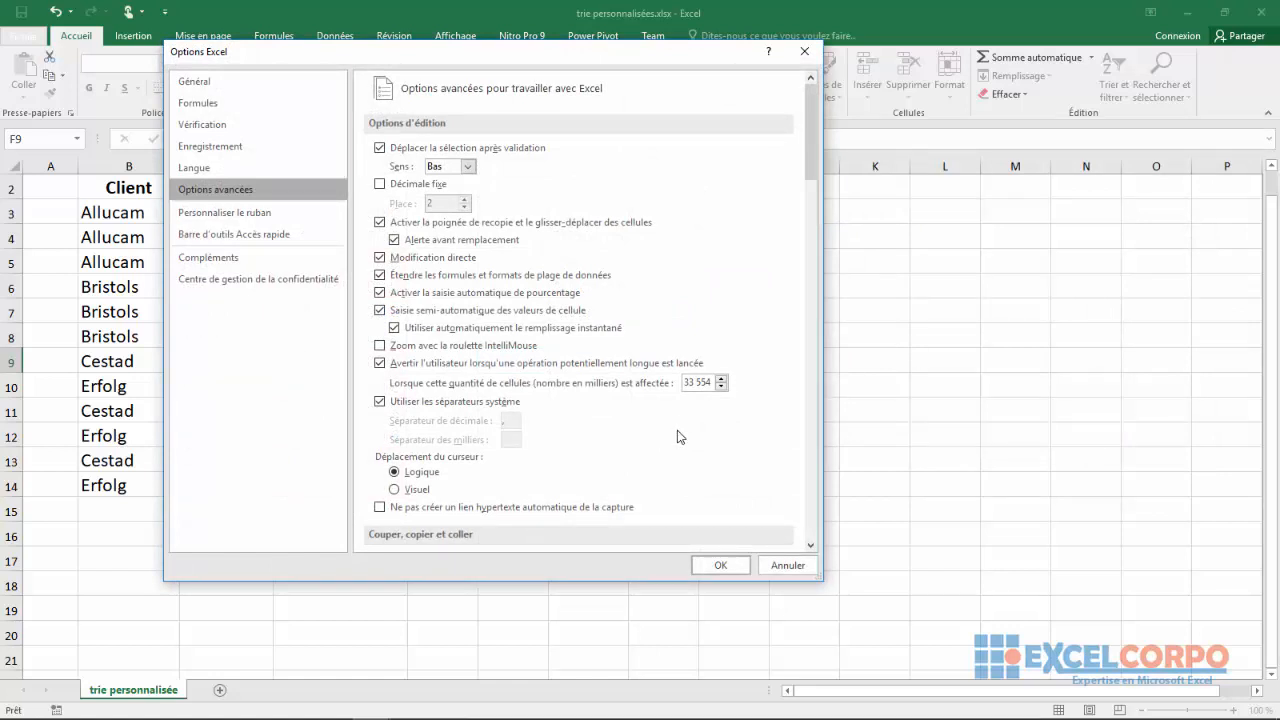
pyautogui.click(721, 566)
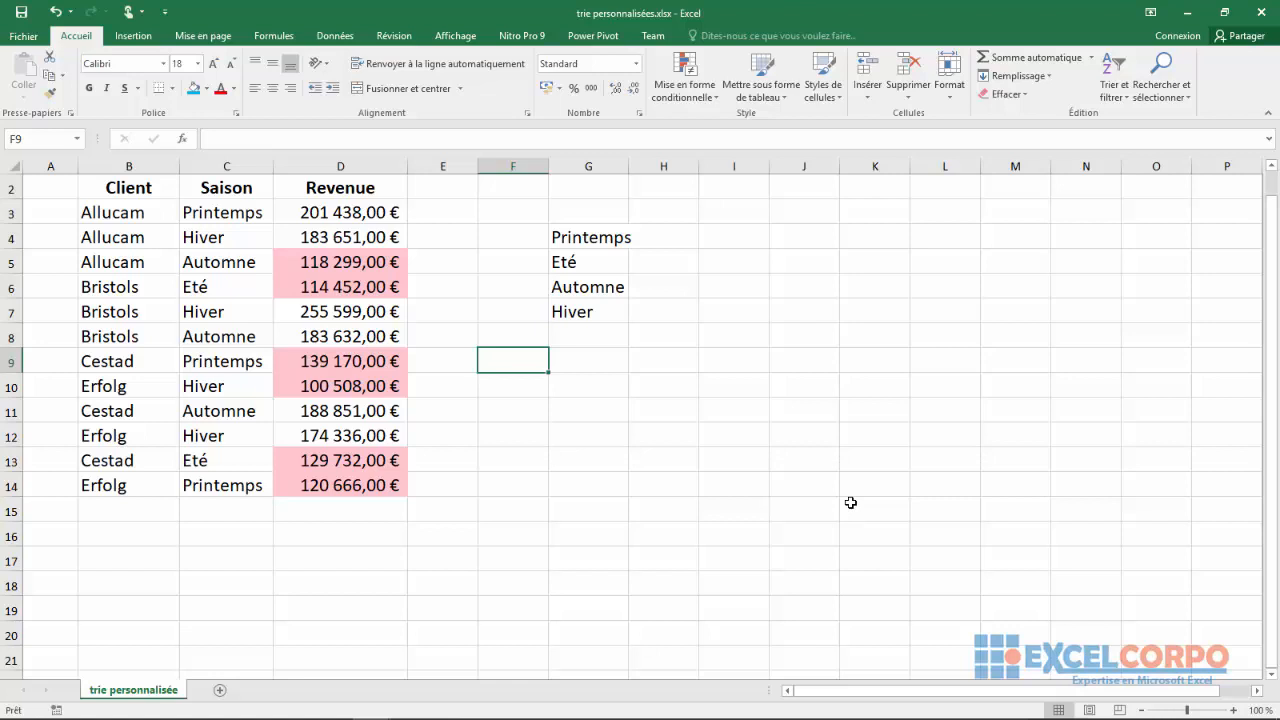
# Step: Set up a custom sort of the client table by the Saison column, based on cell values
pyautogui.click(221, 338)
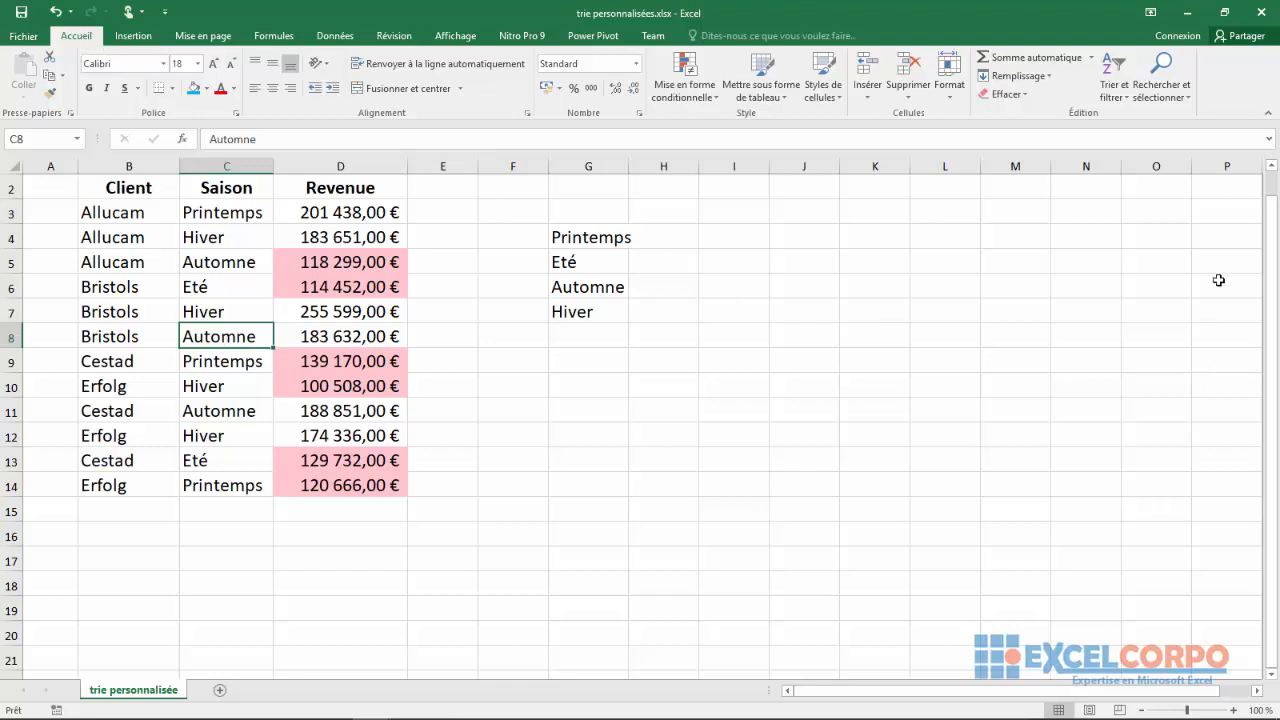
pyautogui.click(1120, 95)
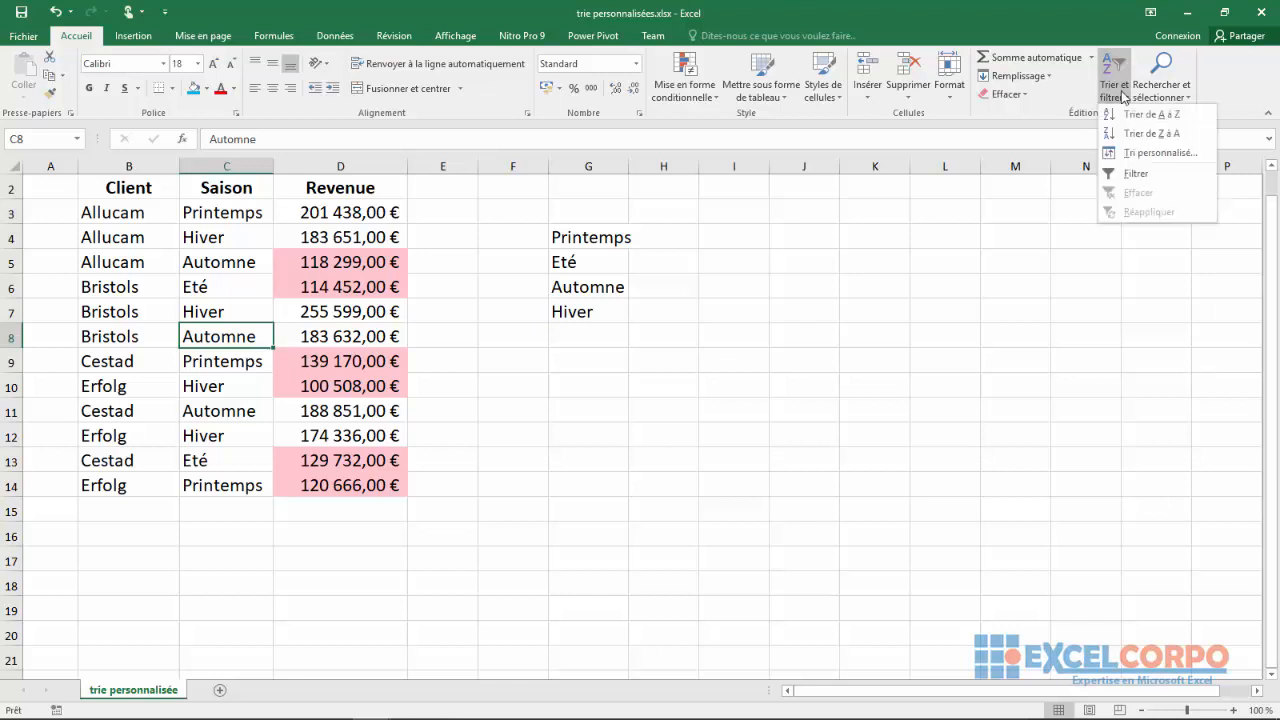
pyautogui.click(1133, 154)
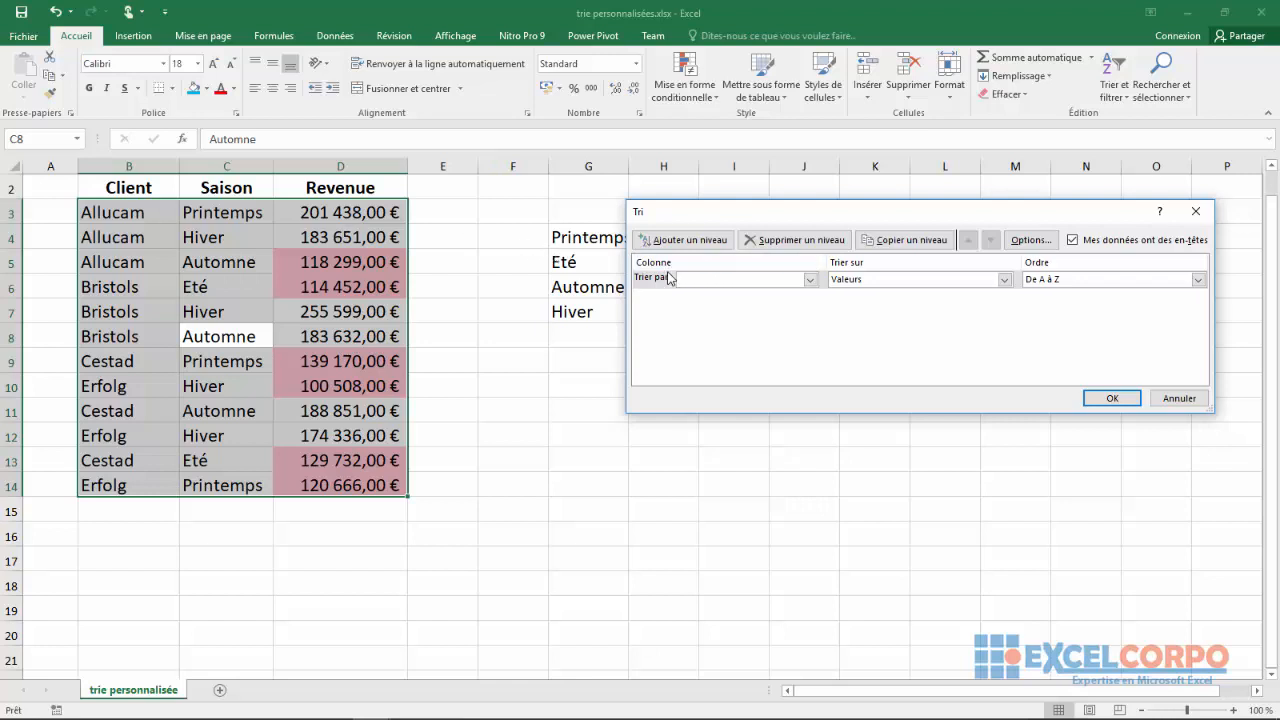
pyautogui.click(810, 280)
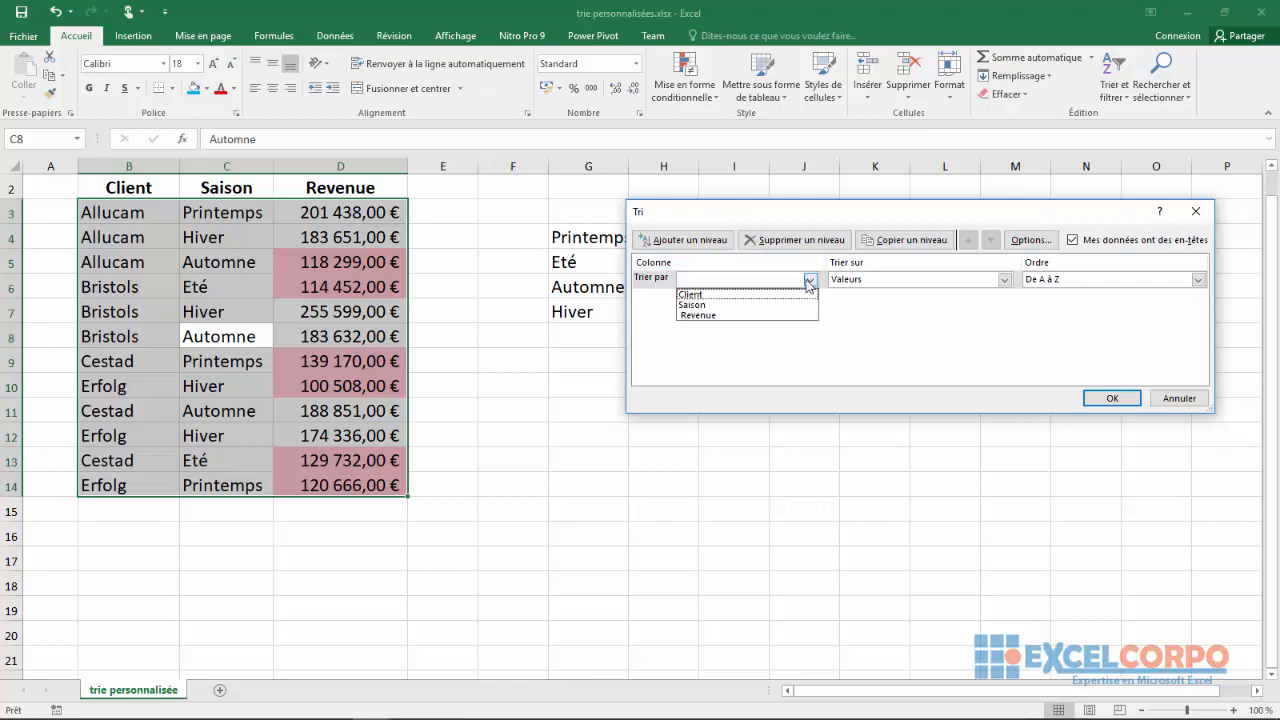
pyautogui.click(731, 306)
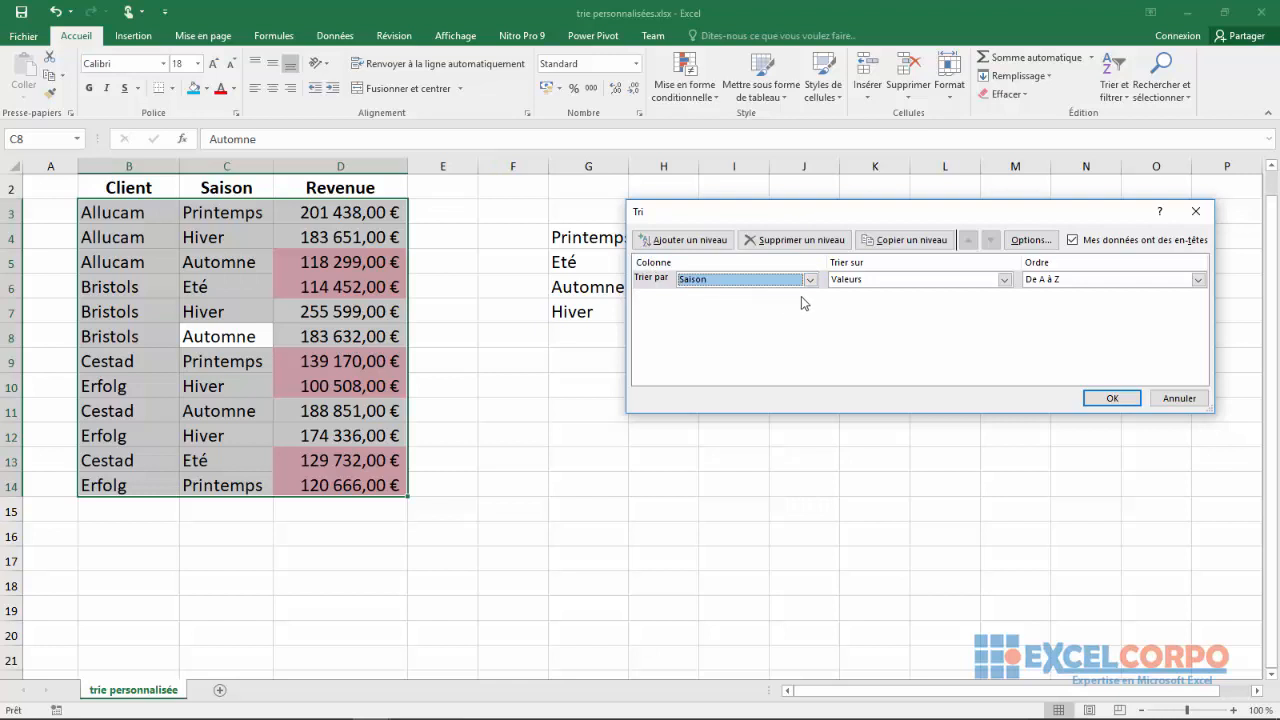
pyautogui.click(1004, 280)
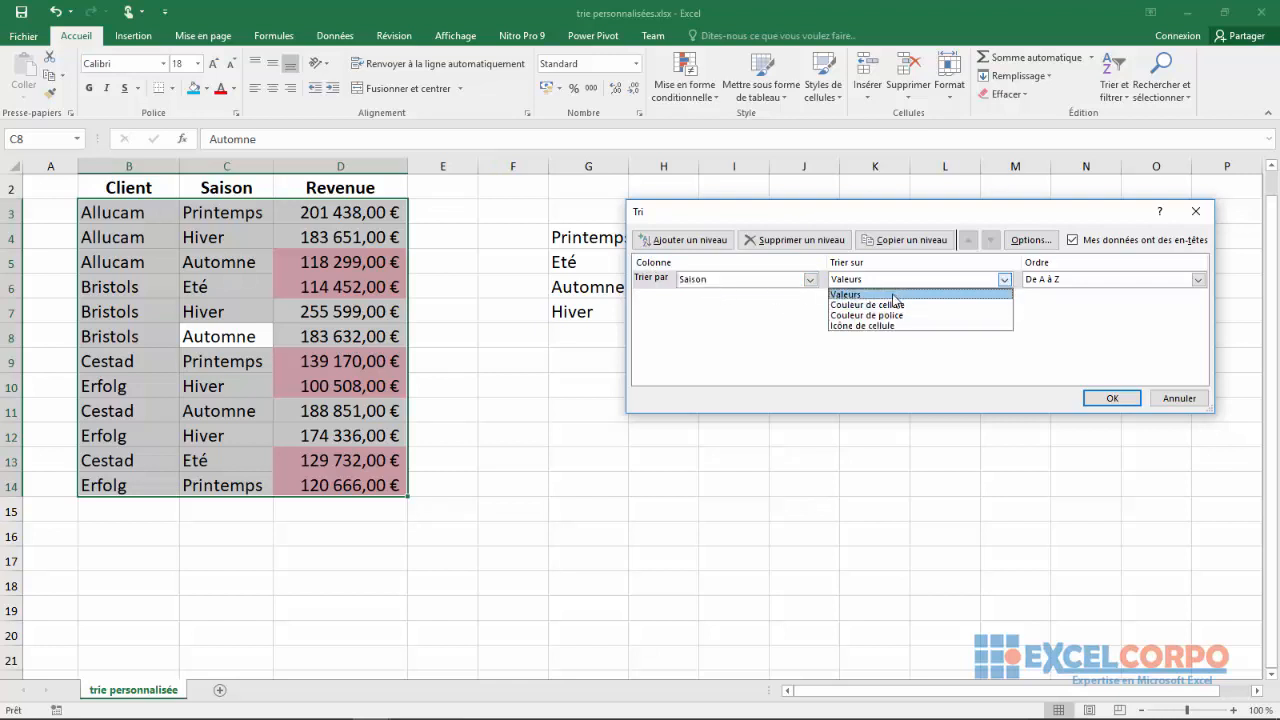
pyautogui.click(893, 296)
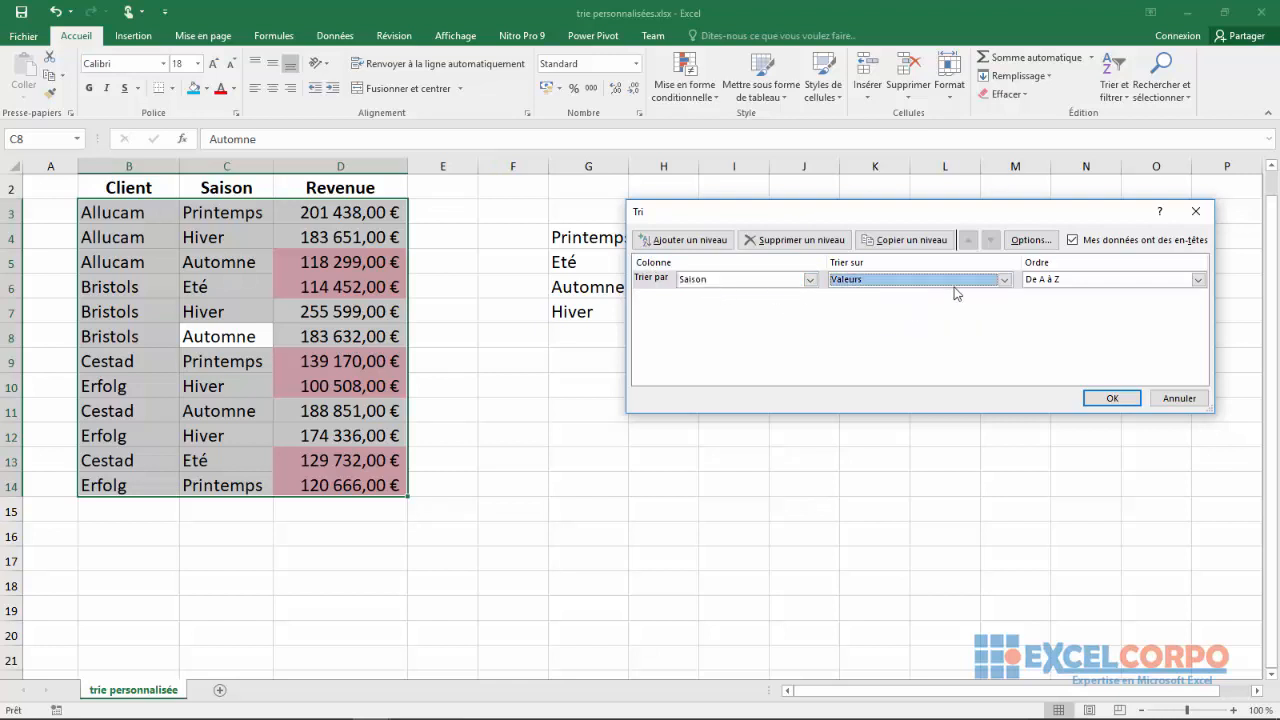
# Step: Use the custom list Printemps, Eté, Automne, Hiver as the sort order and apply the sort
pyautogui.click(1198, 280)
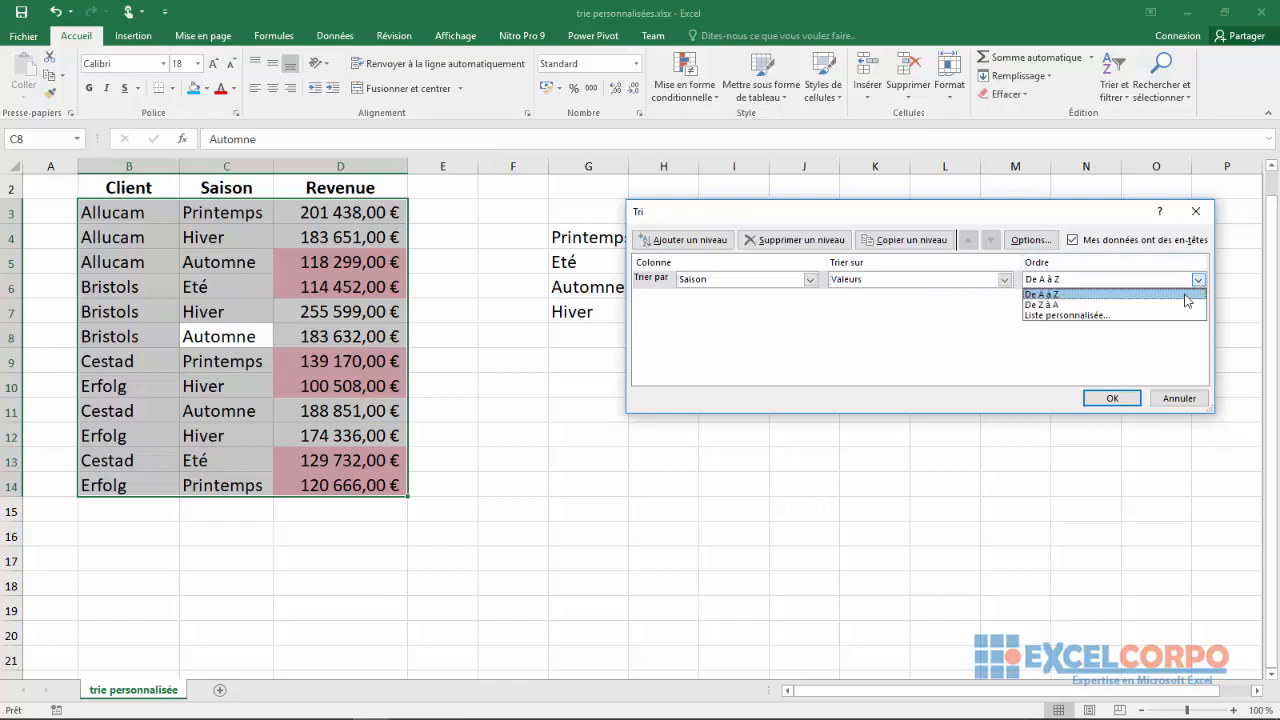
pyautogui.click(1097, 316)
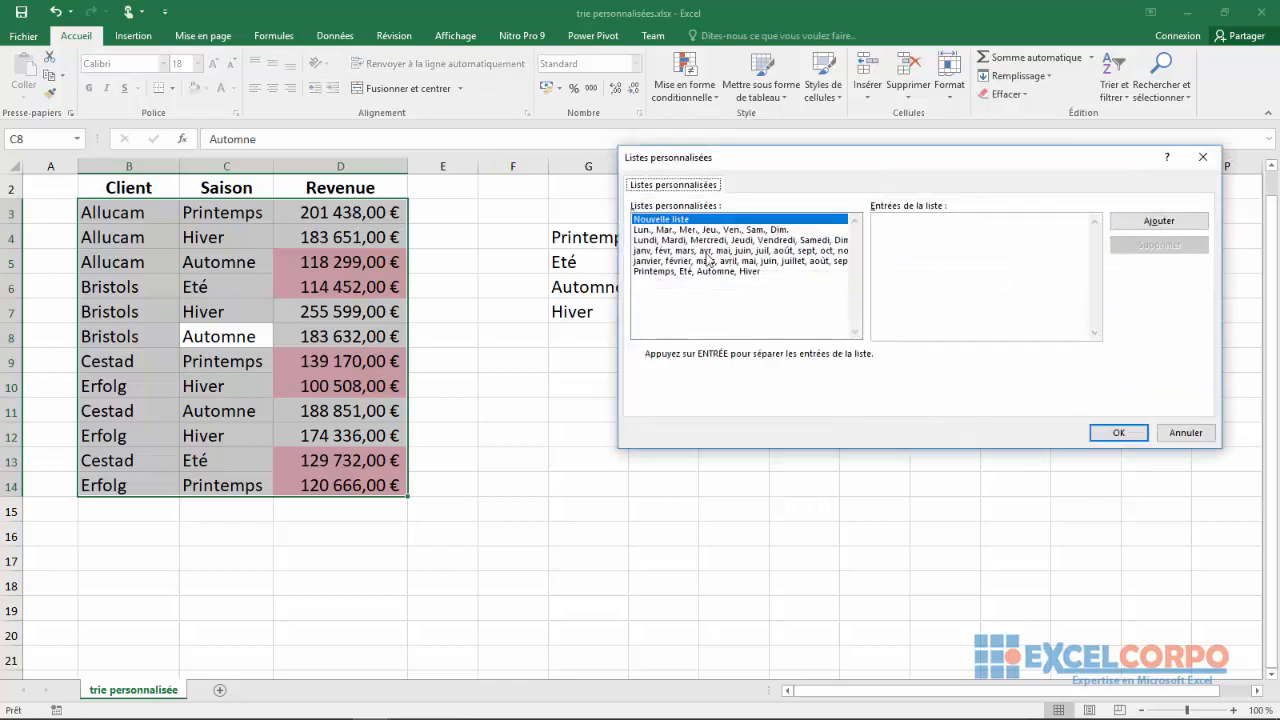
pyautogui.click(658, 272)
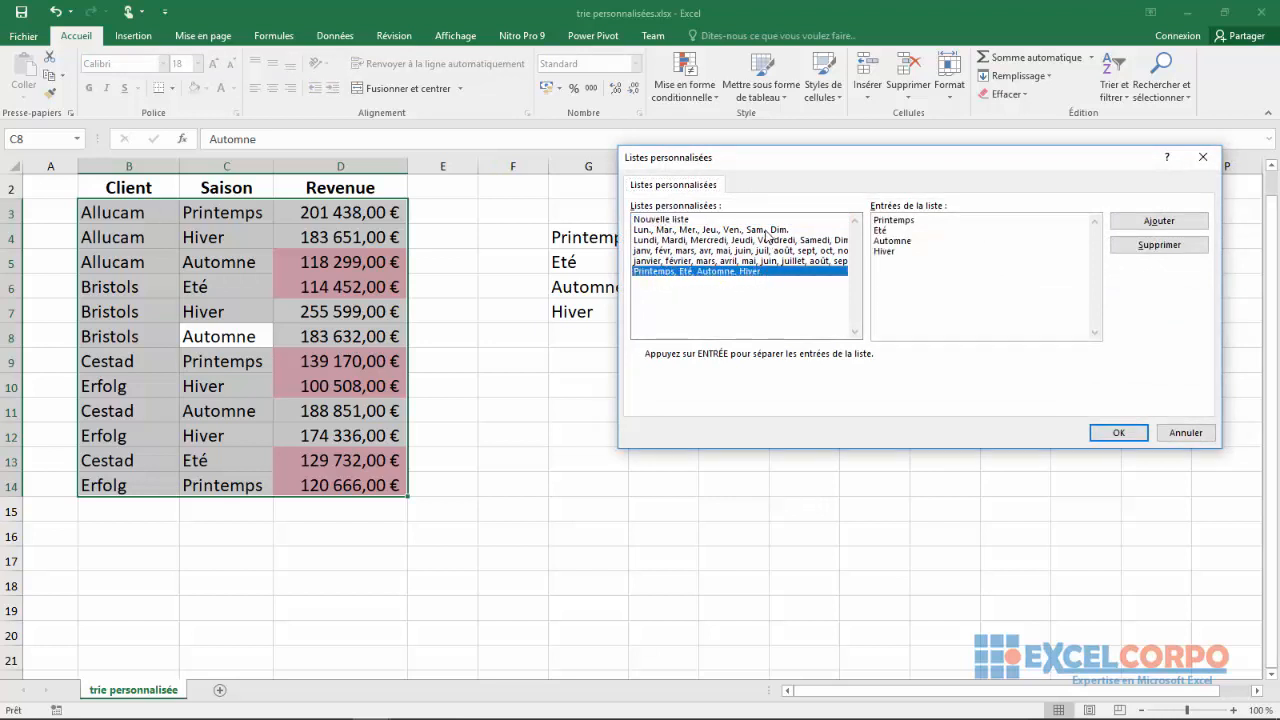
pyautogui.click(1108, 434)
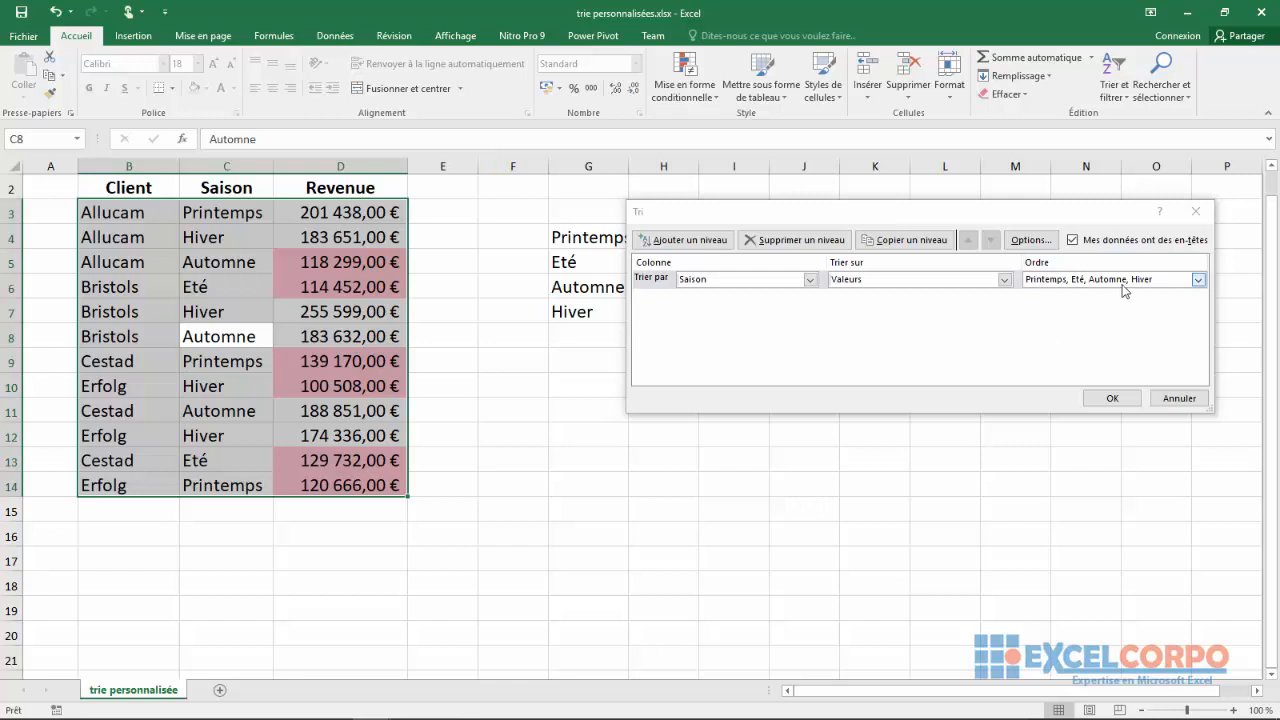
pyautogui.click(1108, 402)
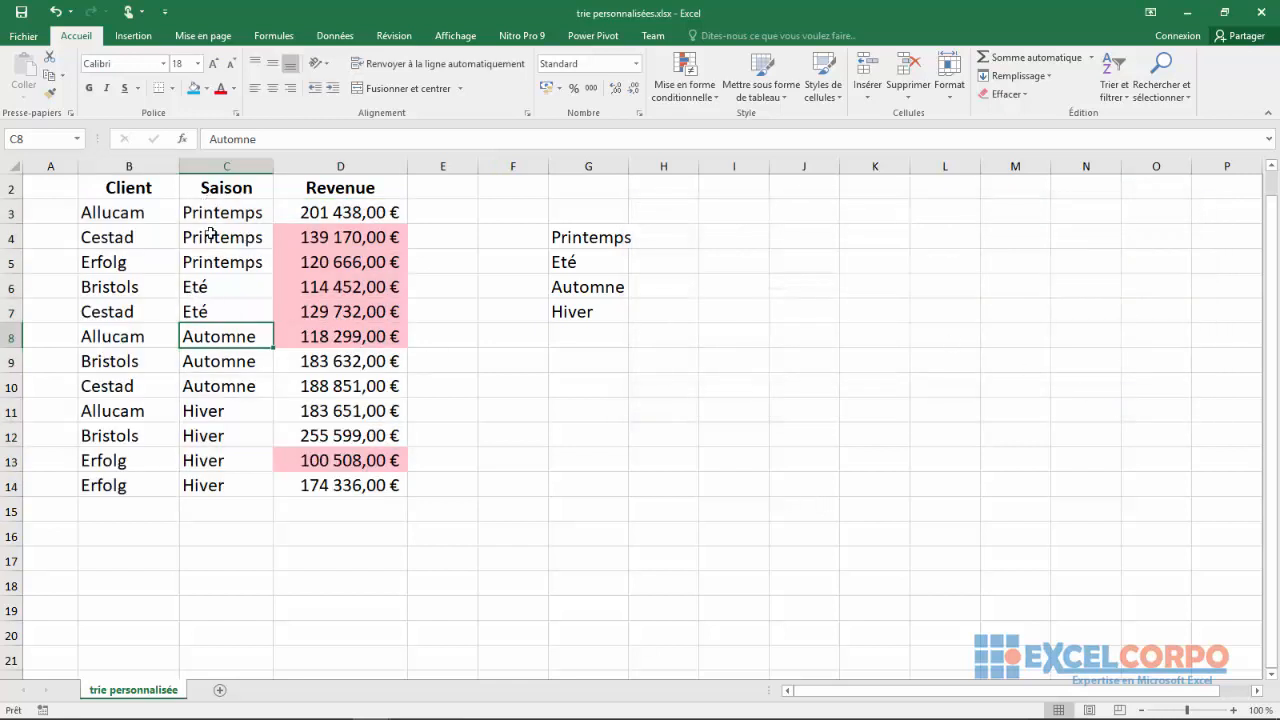
pyautogui.moveTo(197, 215); pyautogui.dragTo(272, 488)
pyautogui.click(208, 340)
# Step: Try to start a custom sort with the empty cell F11 outside the table selected
pyautogui.click(499, 411)
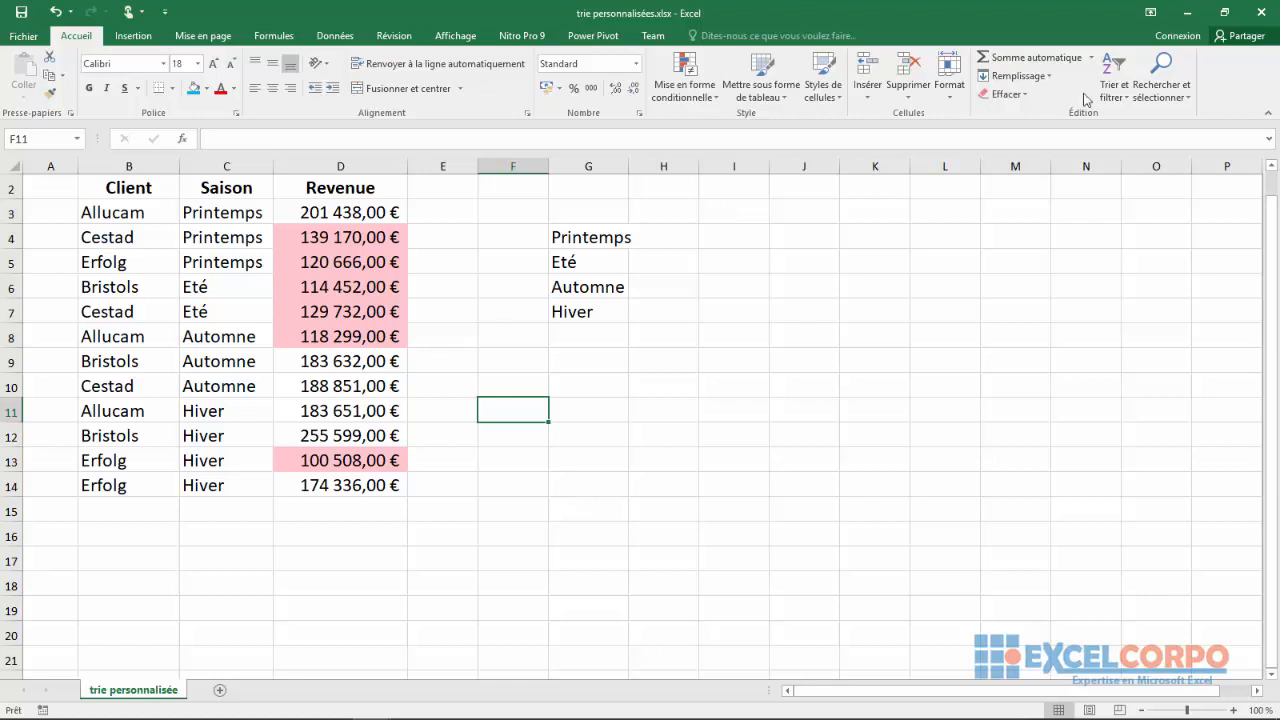
pyautogui.click(1125, 99)
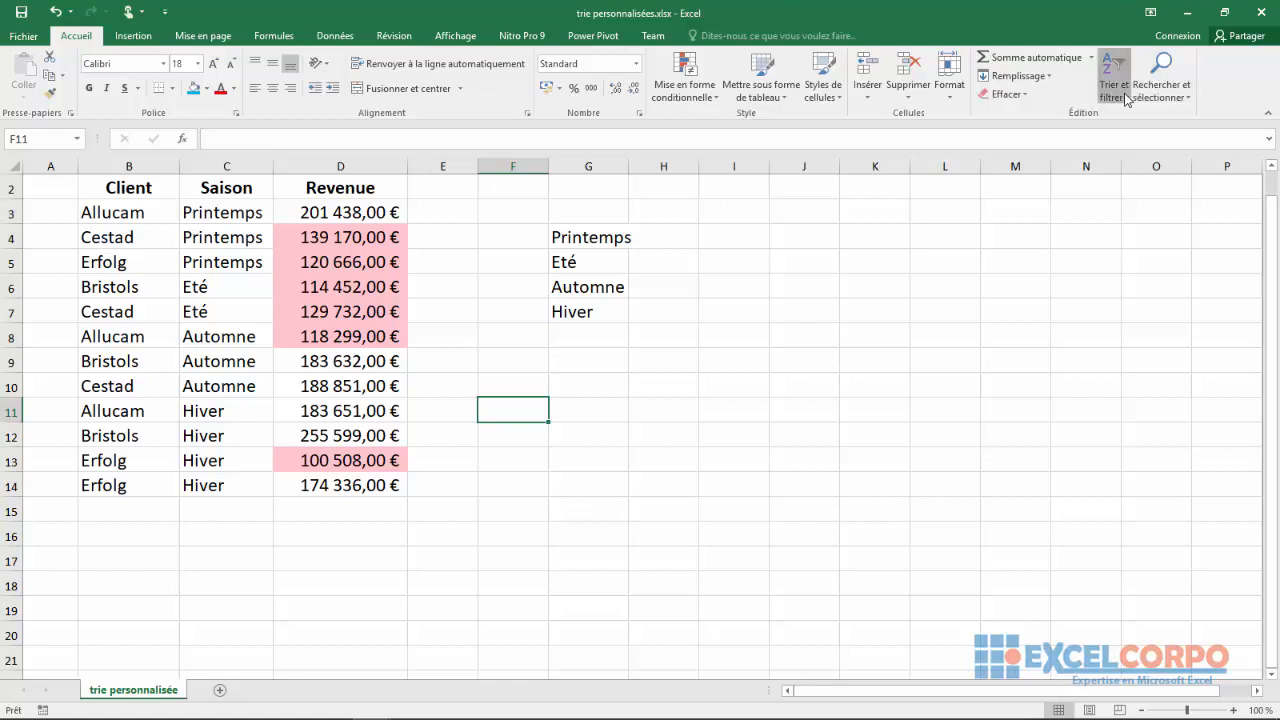
pyautogui.click(1150, 153)
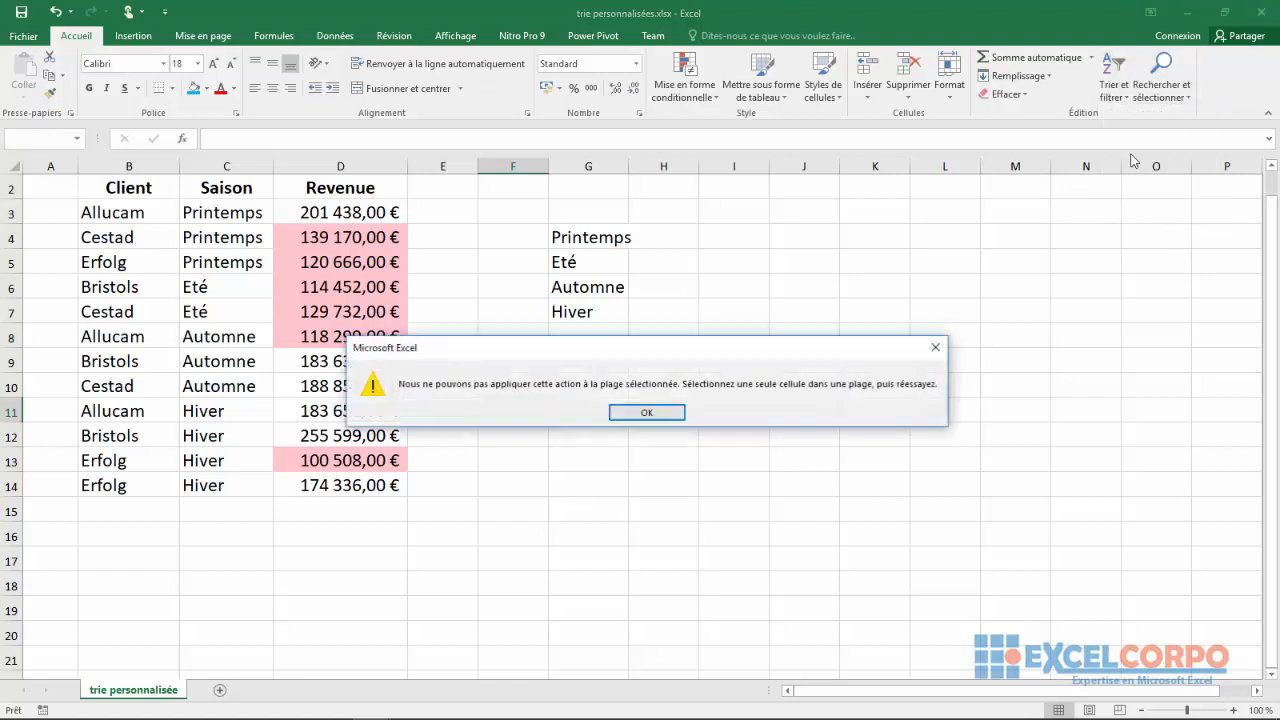
pyautogui.click(630, 418)
# Step: Reopen the custom sort from inside the client table and add a second level by Client, values from A to Z
pyautogui.click(184, 333)
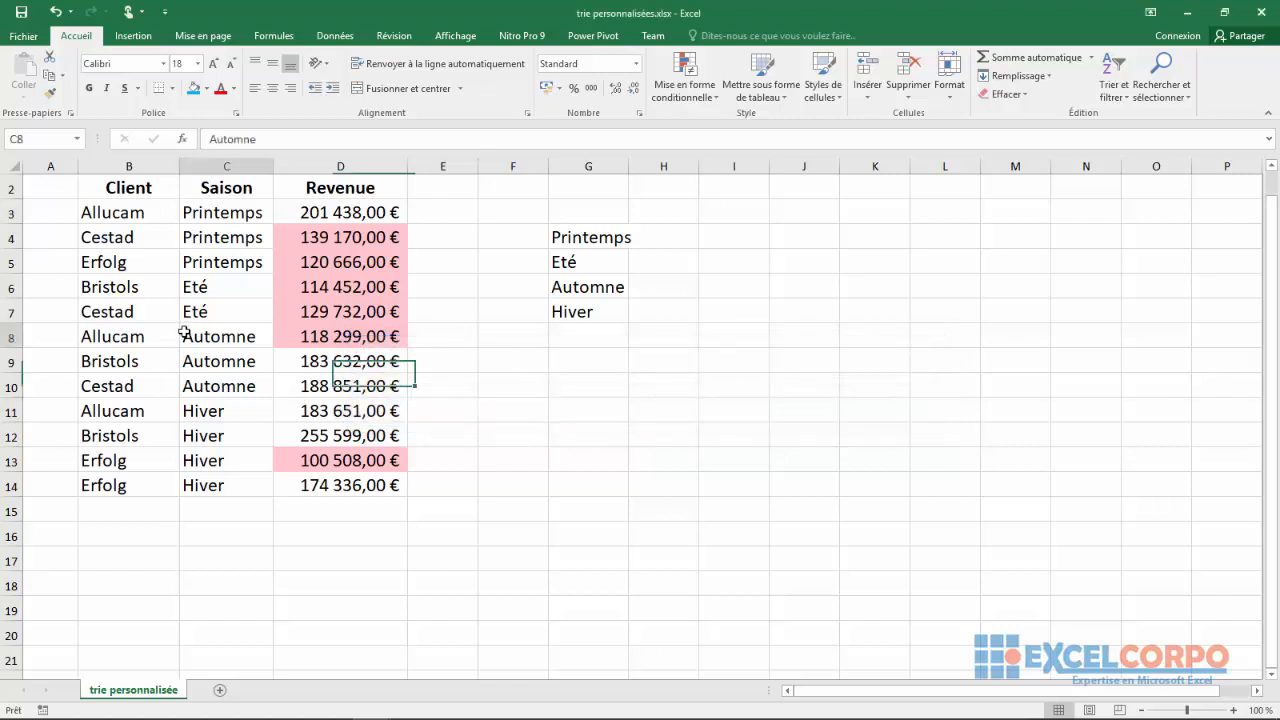
pyautogui.click(1128, 98)
pyautogui.click(1122, 152)
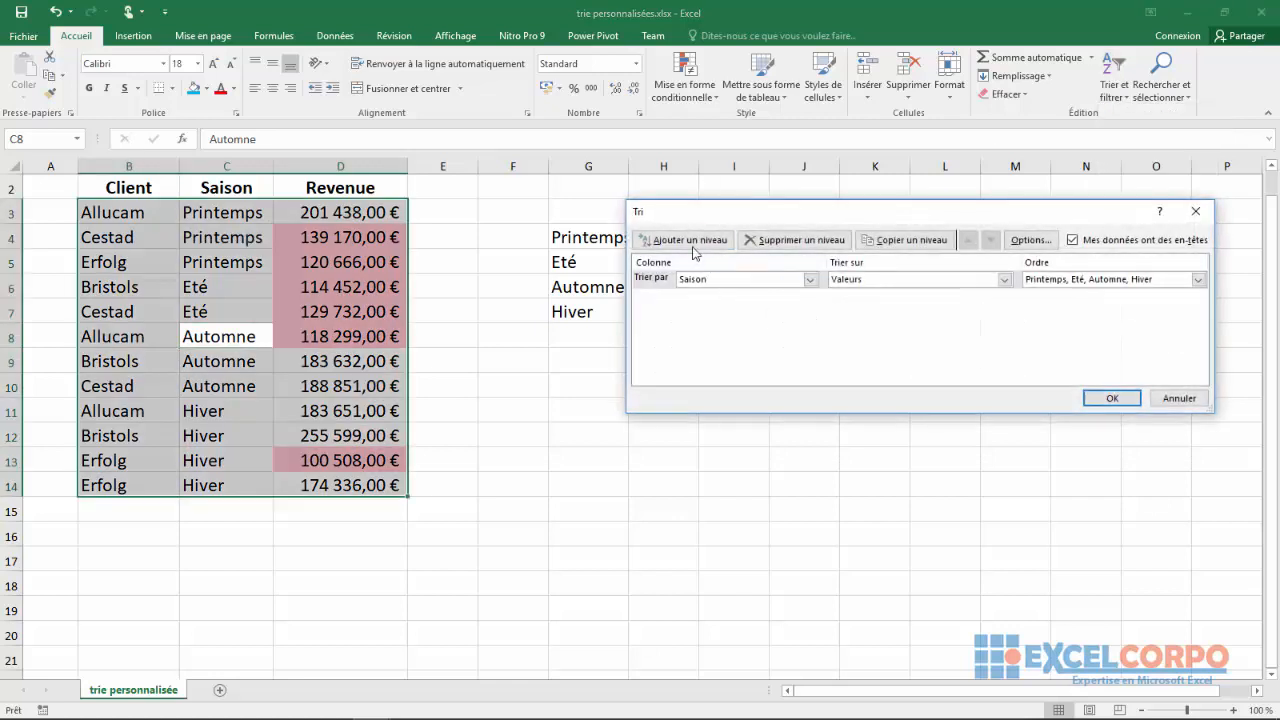
pyautogui.click(690, 241)
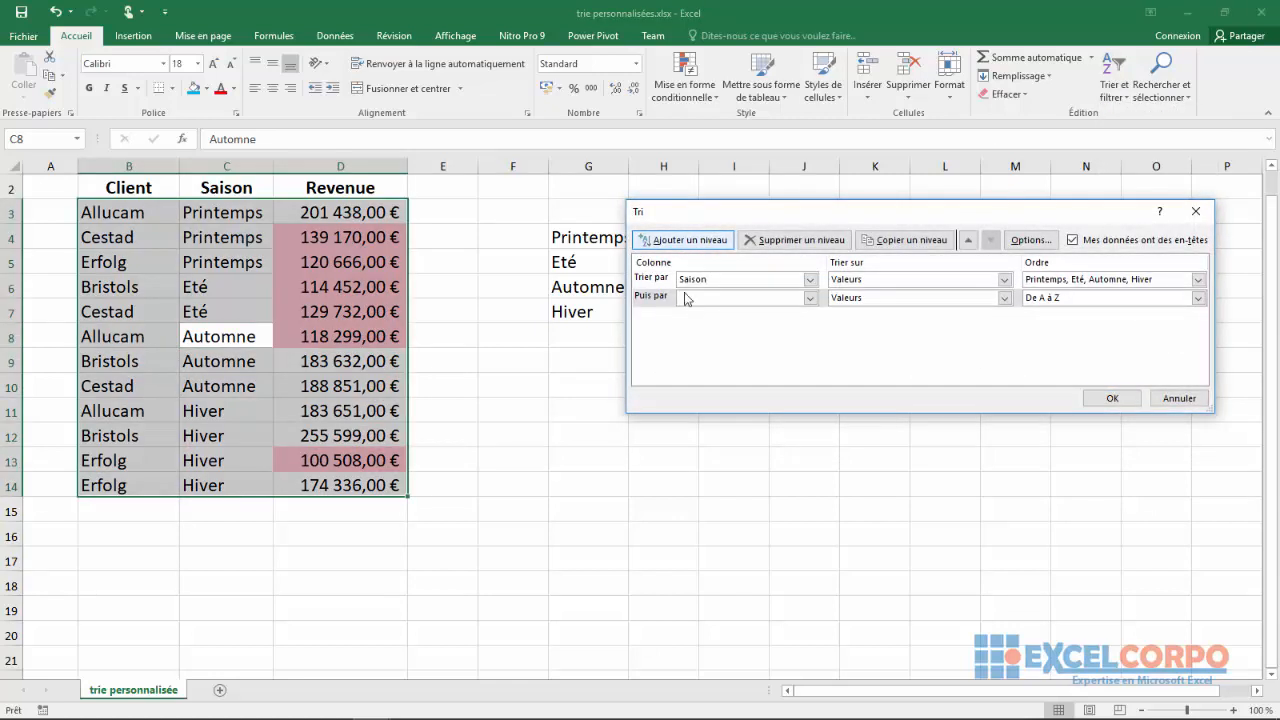
pyautogui.click(811, 300)
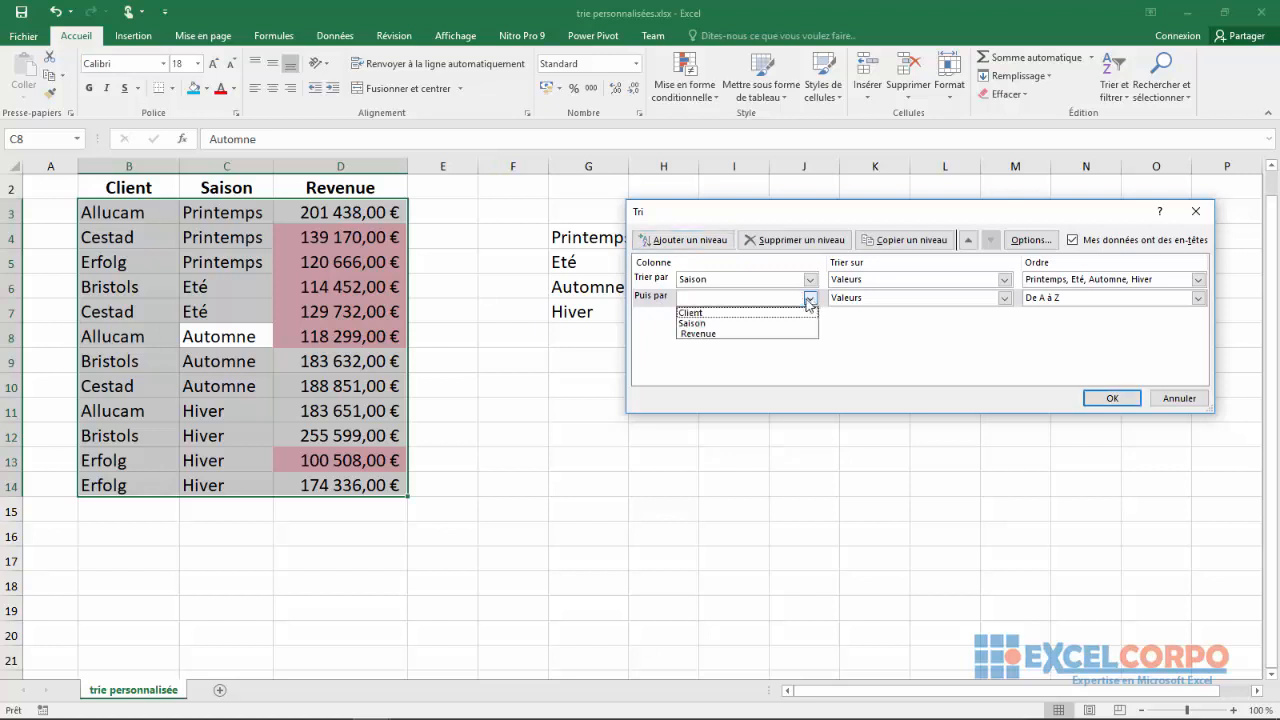
pyautogui.click(770, 310)
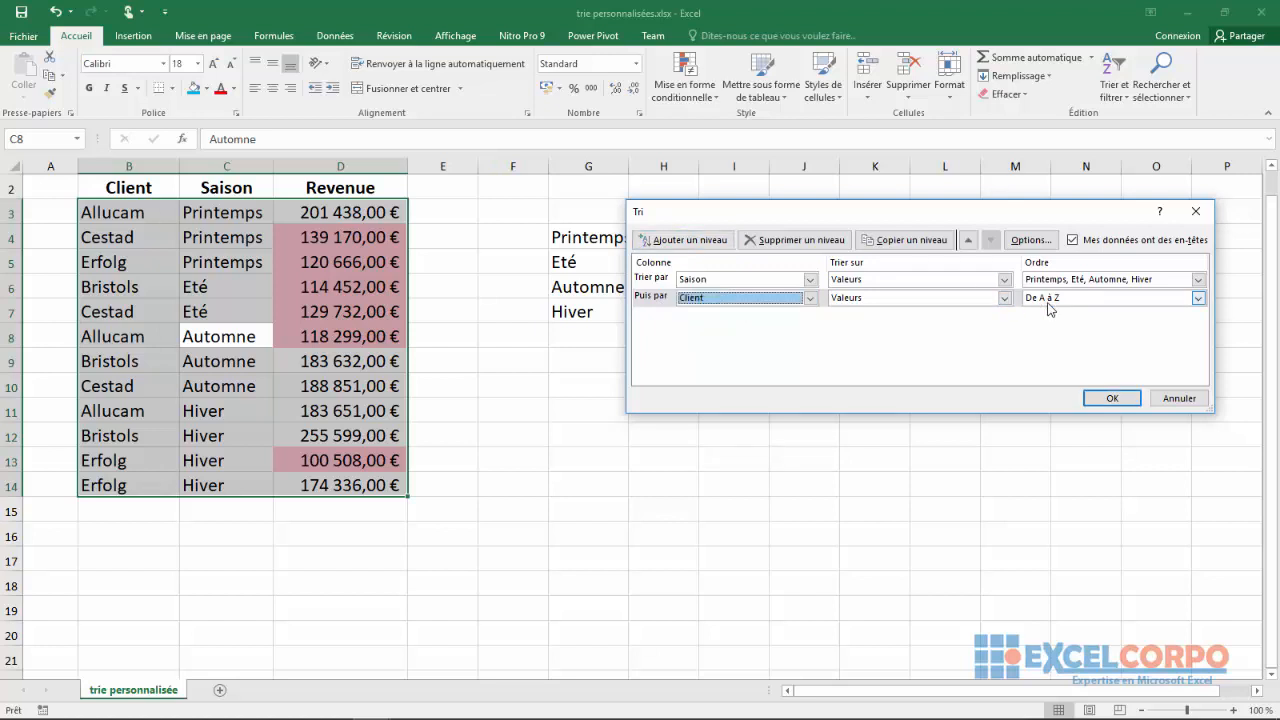
# Step: Move the Client sort level above the Saison level and apply the sort
pyautogui.click(647, 300)
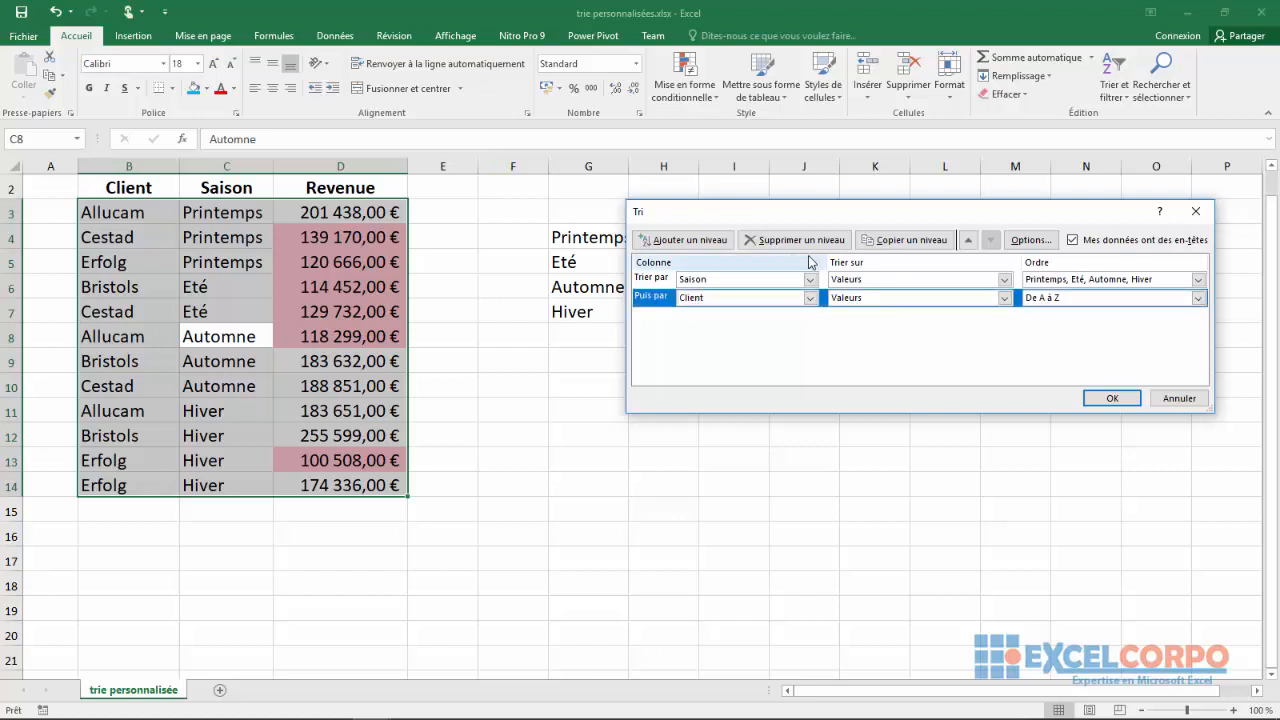
pyautogui.click(968, 240)
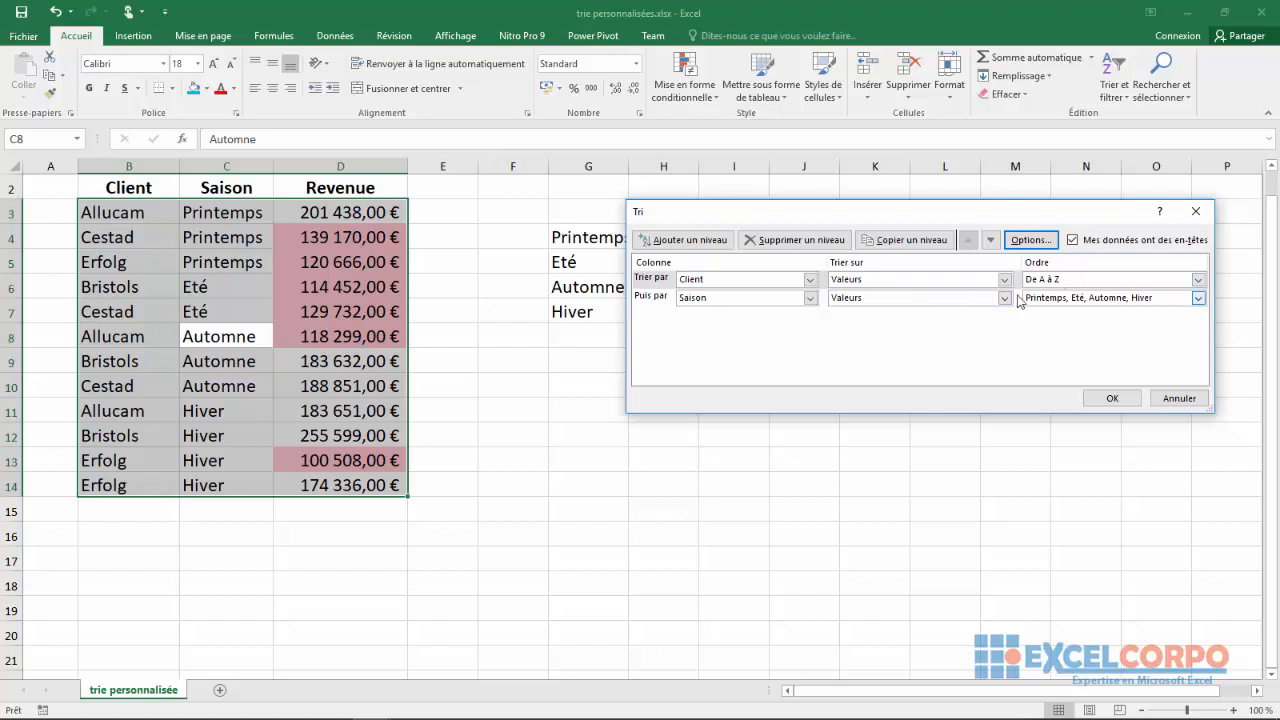
pyautogui.click(1112, 398)
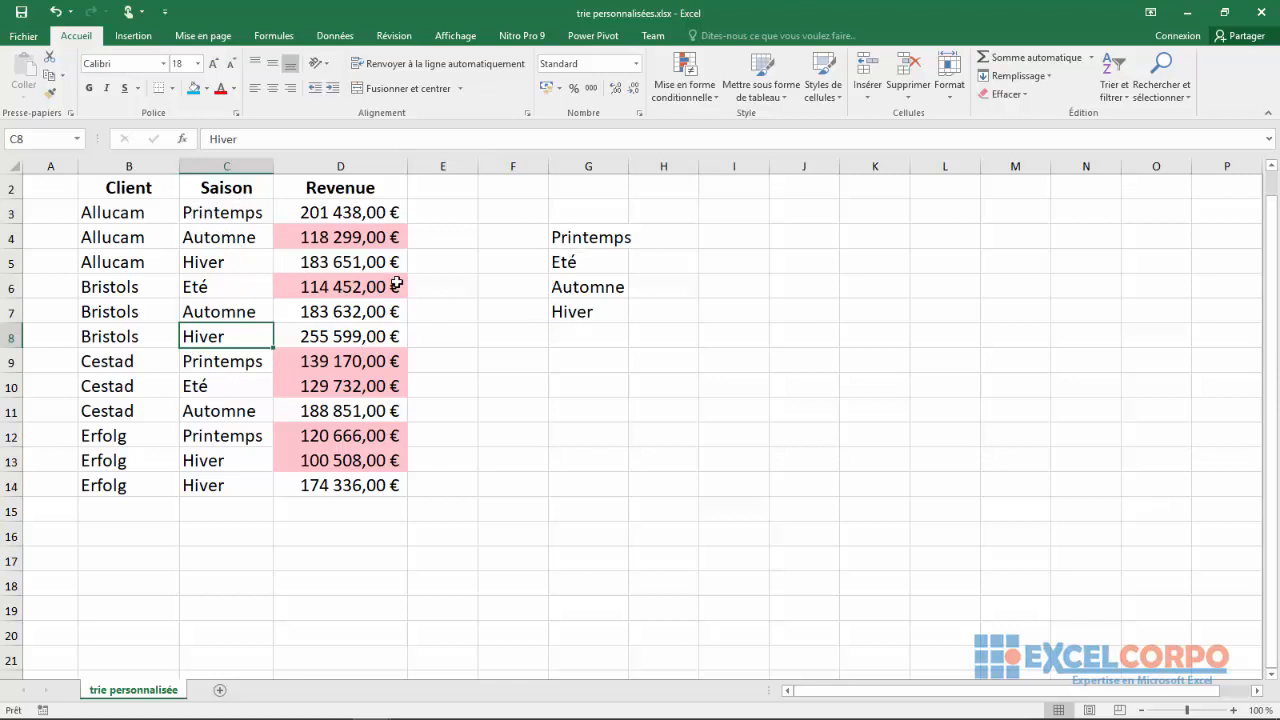
pyautogui.click(588, 380)
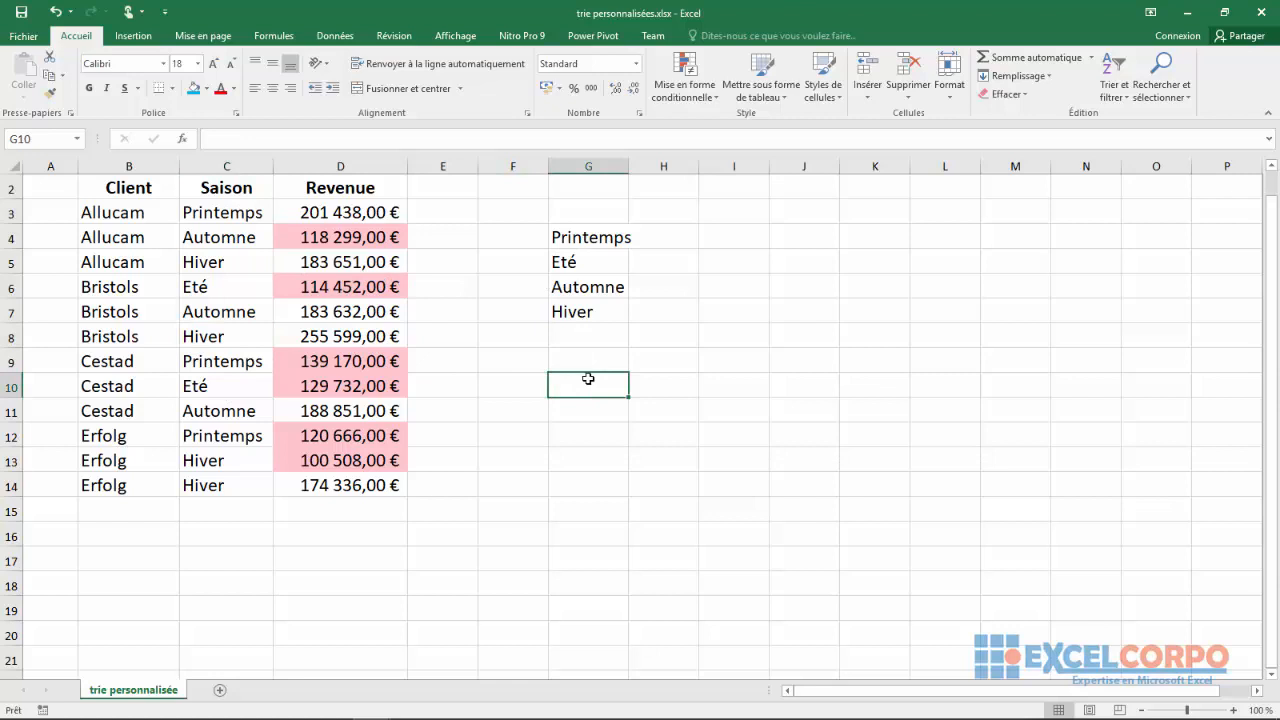